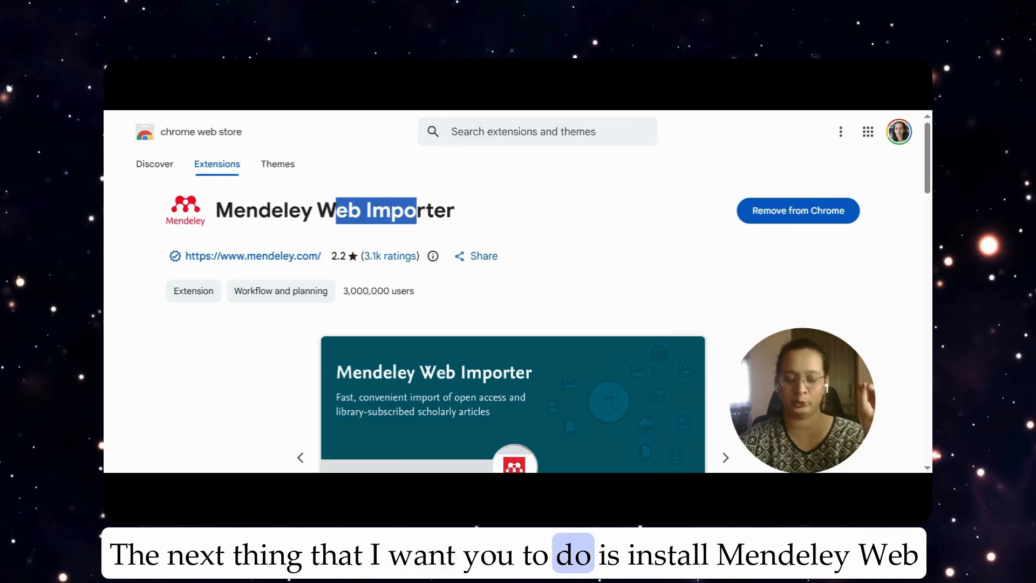
left_click_drag(216, 211, 456, 211)
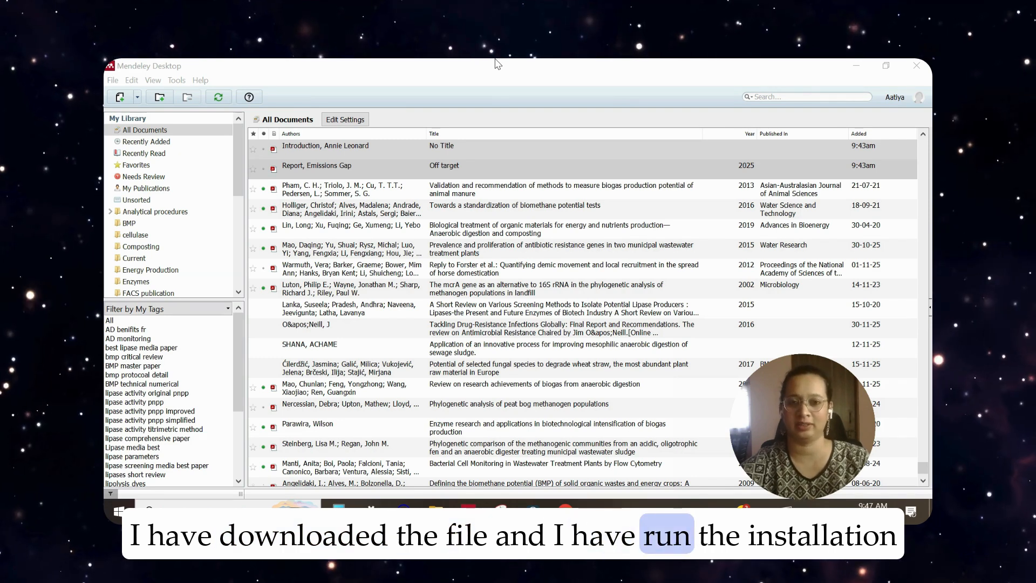
Add the thesis folder on the Desktop to the watched folders and apply the setting
left_click(113, 81)
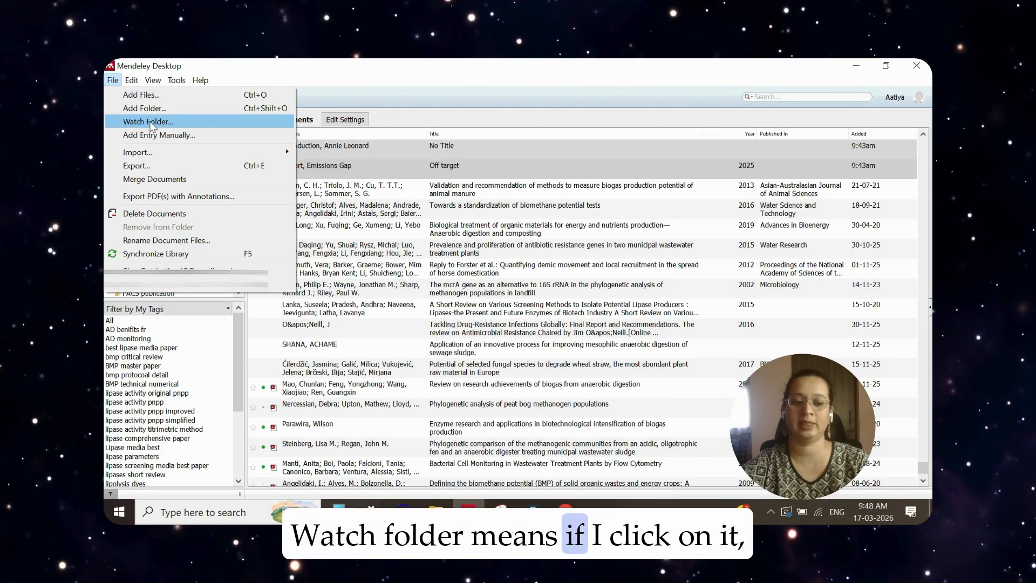
left_click(152, 124)
left_click(379, 219)
left_click(379, 219)
scroll(380, 226, "down", 4)
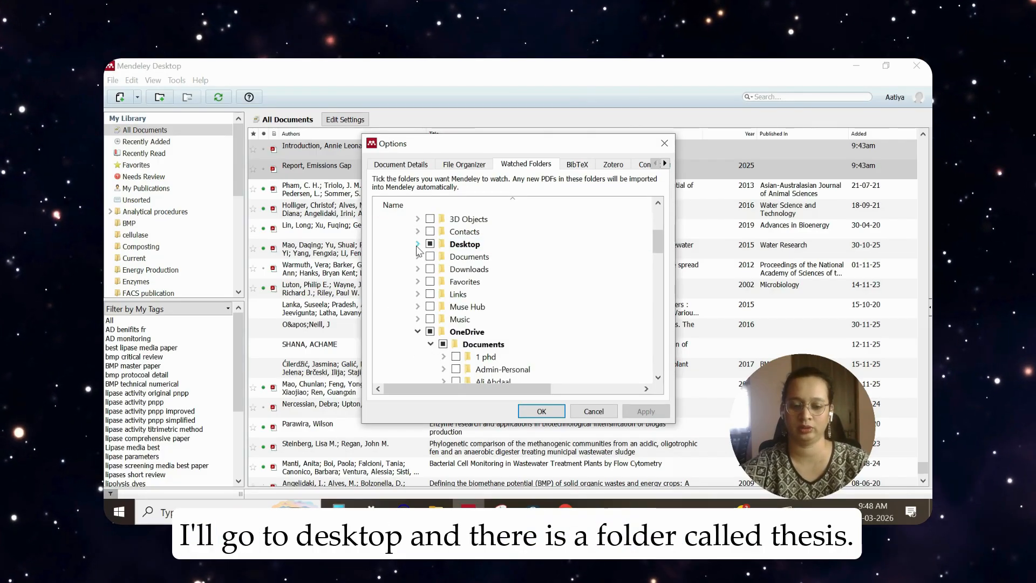
left_click(418, 244)
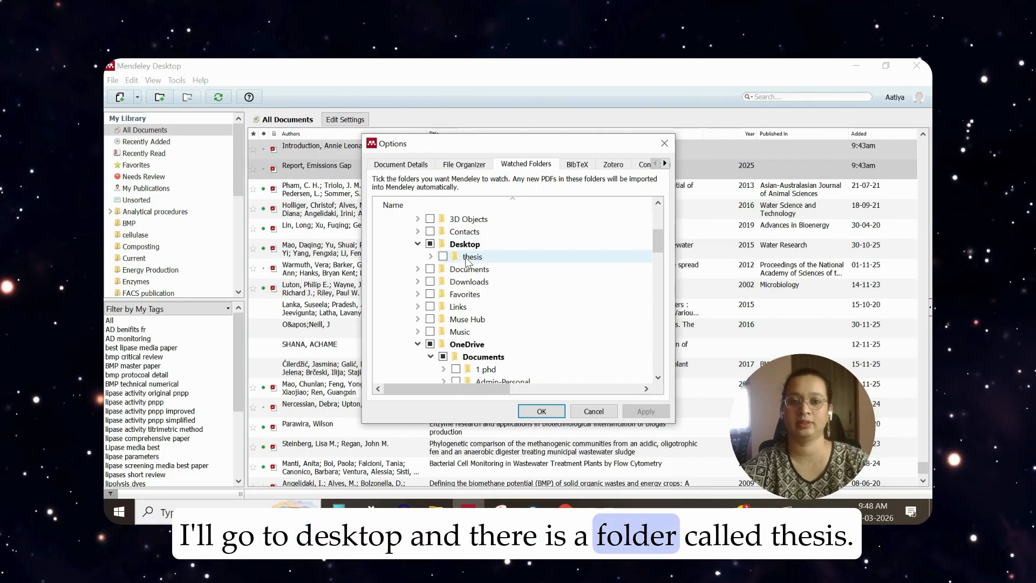
left_click(443, 257)
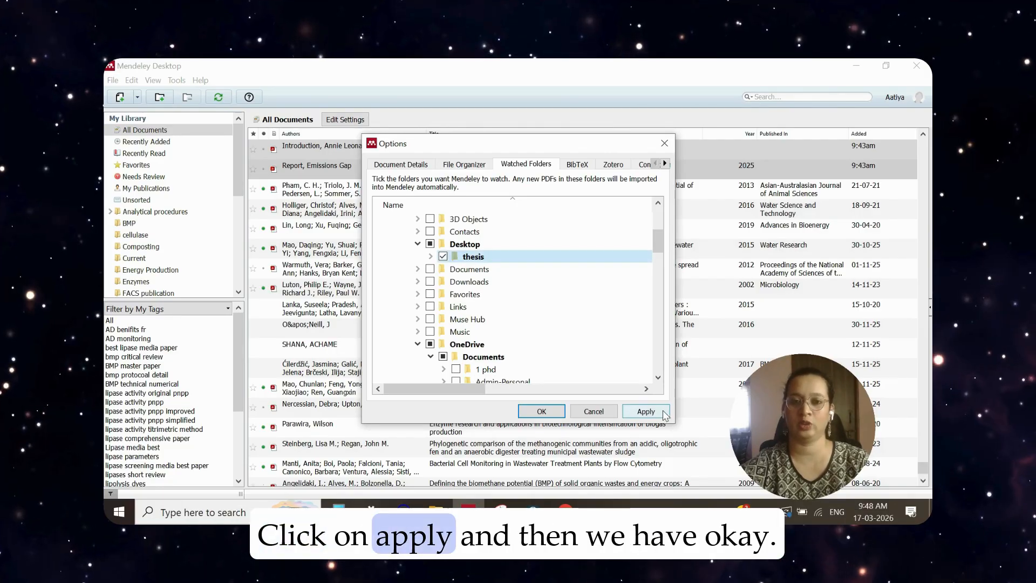
left_click(663, 412)
left_click(541, 411)
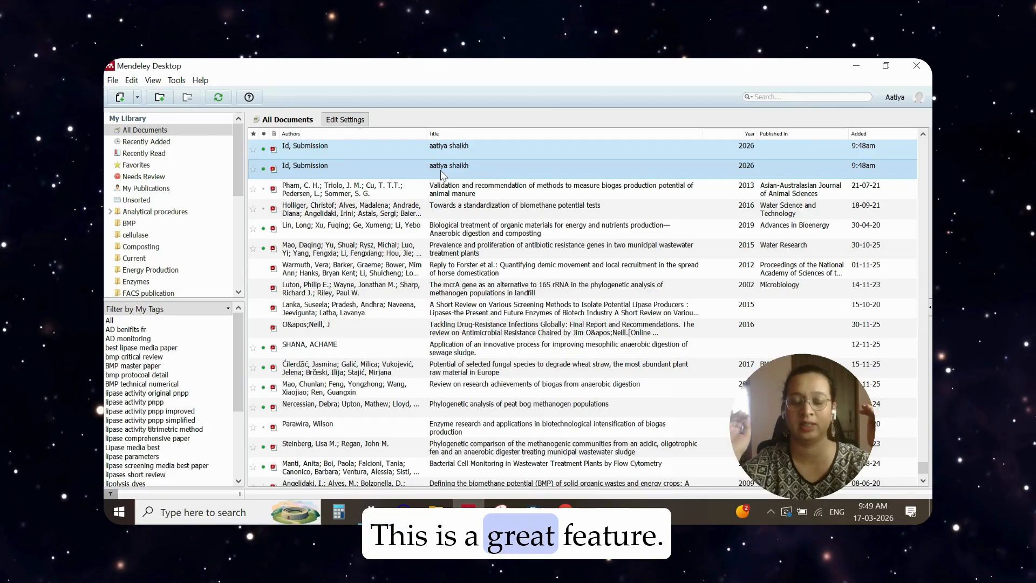
Show the library as citations and return it to the table view
left_click(133, 81)
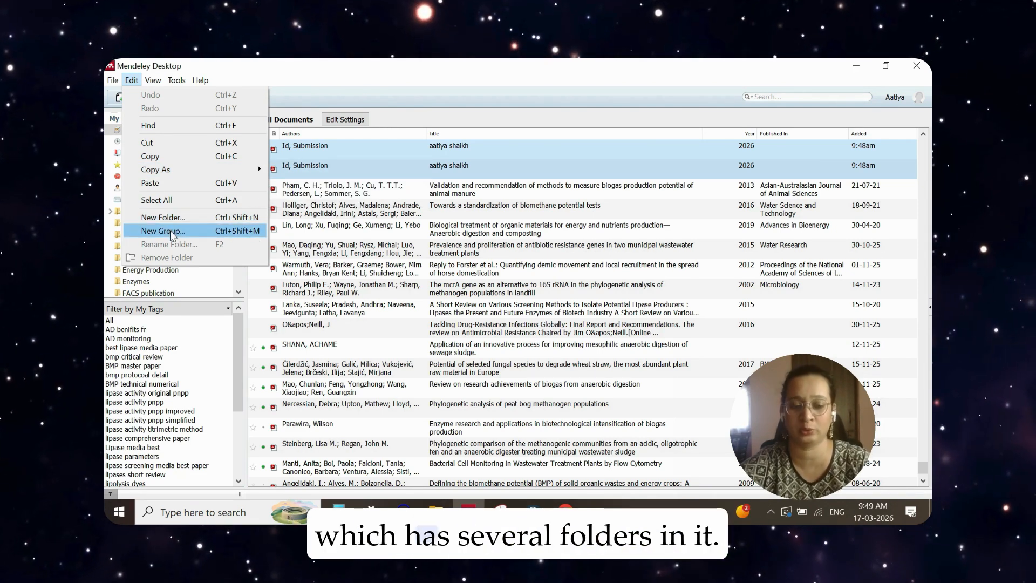
mouse_move(153, 80)
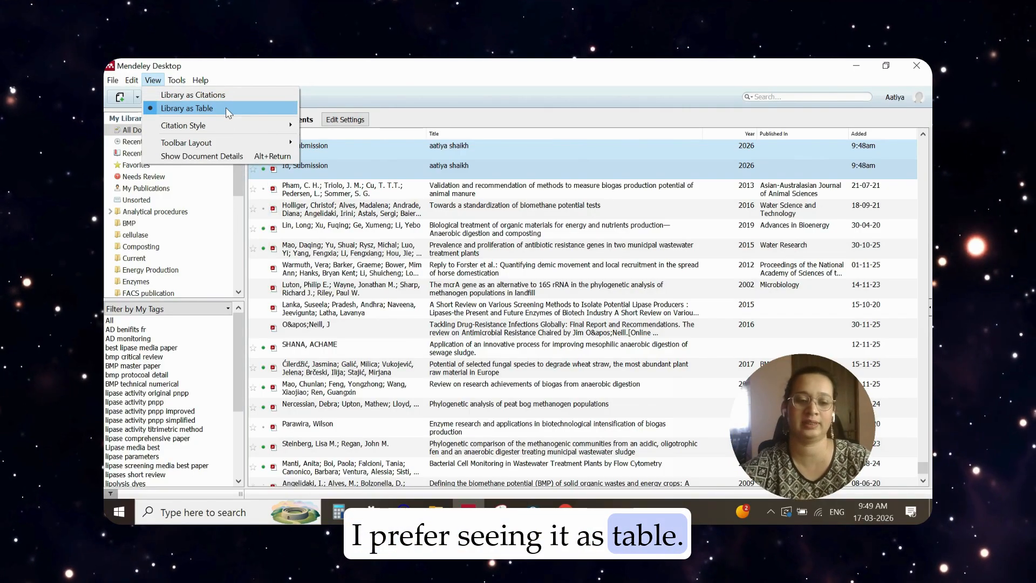
left_click(211, 95)
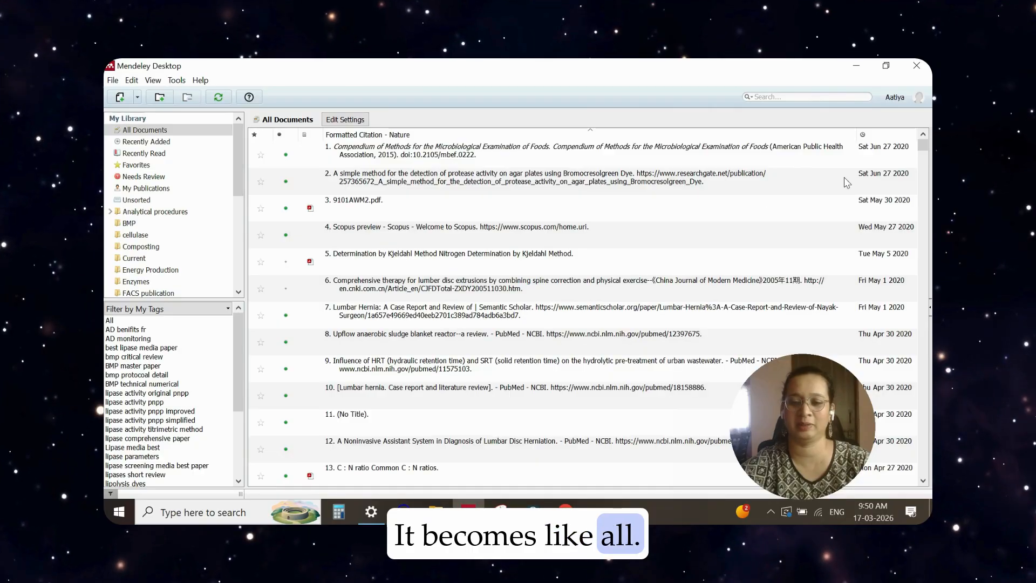
left_click(153, 81)
left_click(211, 107)
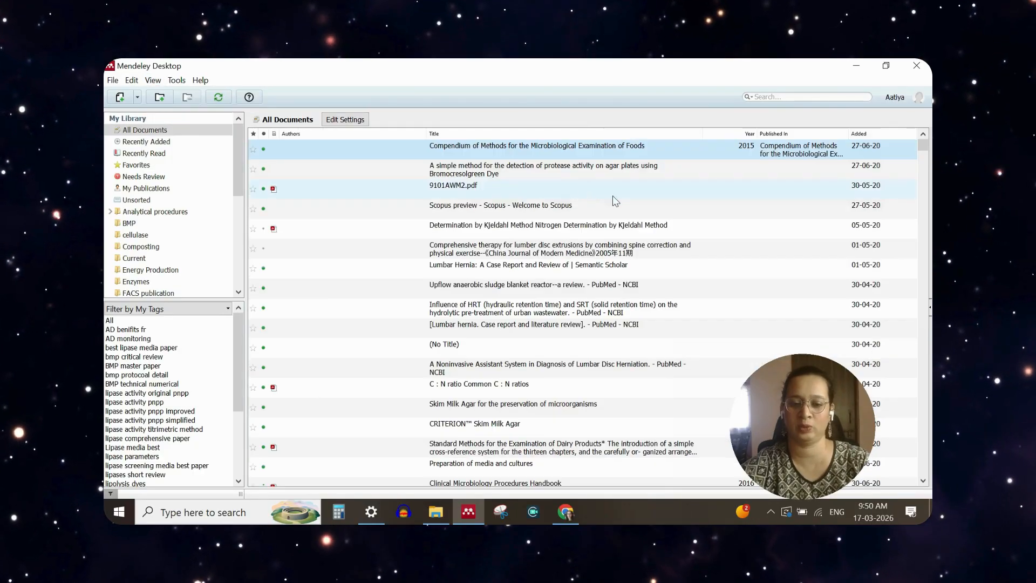
View the program options, close them without changes, and look at the help commands
left_click(176, 81)
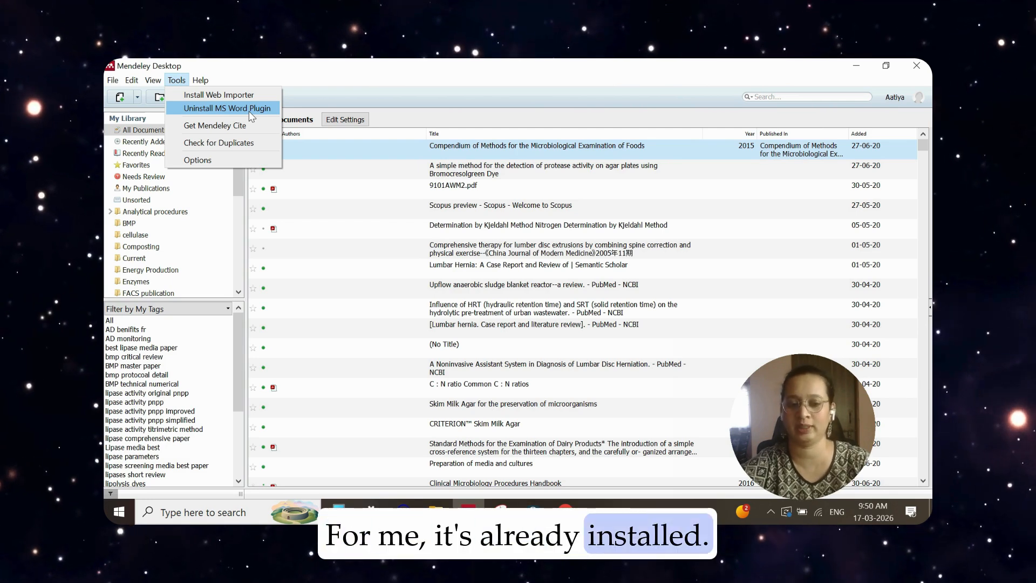
left_click(198, 160)
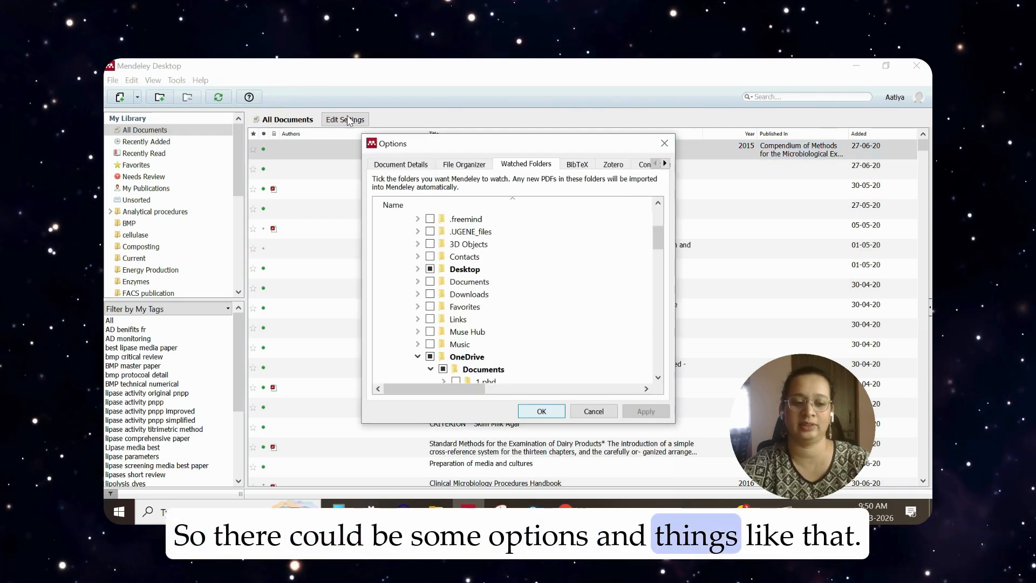
left_click(670, 146)
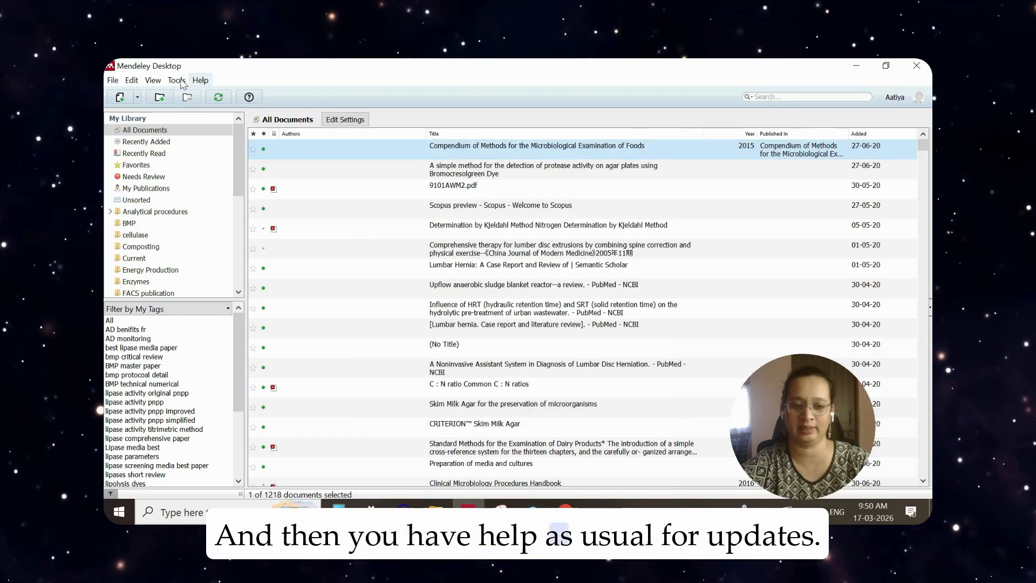
left_click(198, 83)
left_click(163, 119)
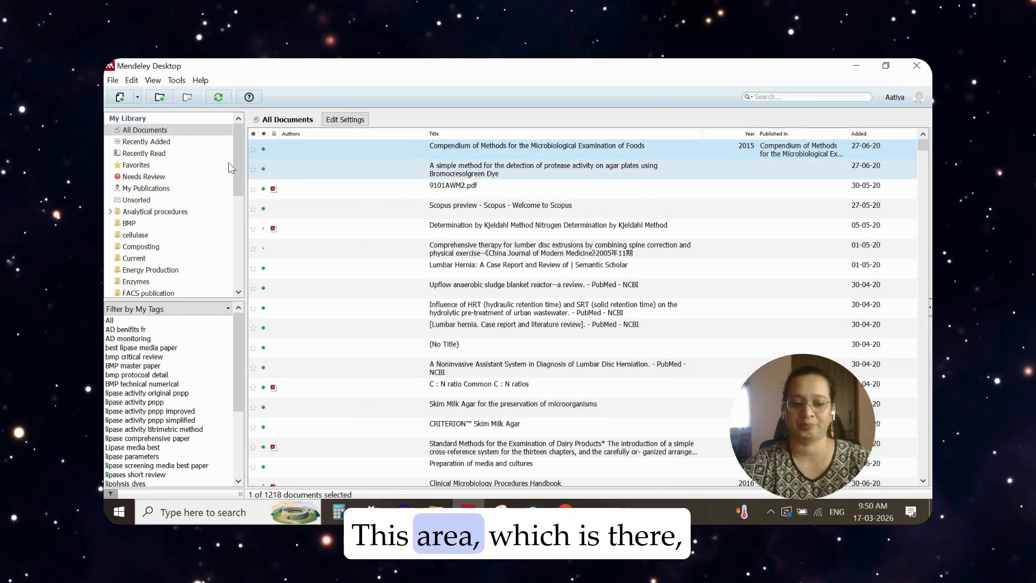
Filter the documents by the tag "lipase activity titrimetric method" and clear the filter
mouse_move(239, 155)
left_mouse_down()
mouse_move(238, 252)
mouse_move(237, 146)
left_mouse_up()
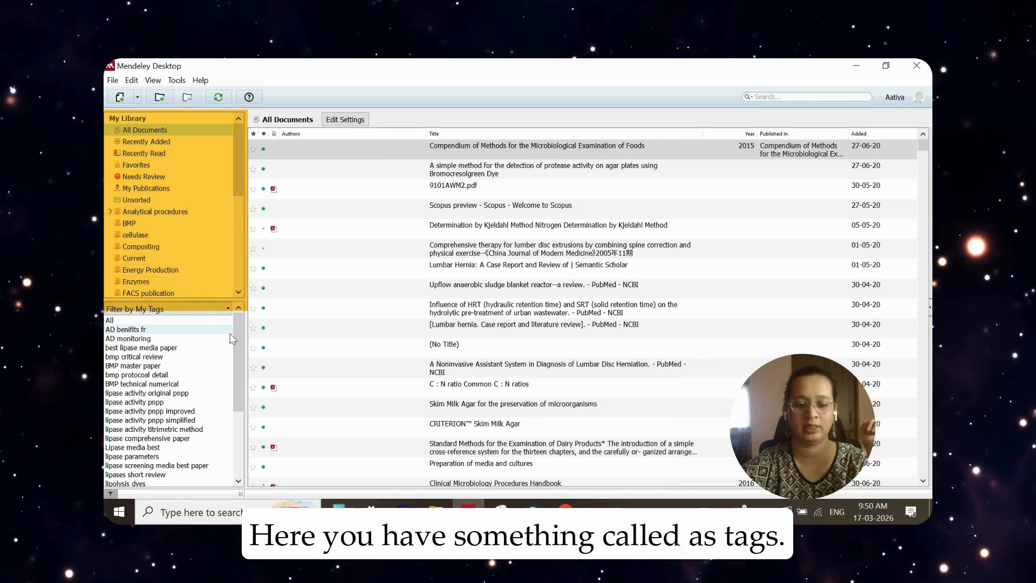
scroll(180, 328, "down", 3)
left_click_drag(181, 350, 184, 386)
left_click(527, 310)
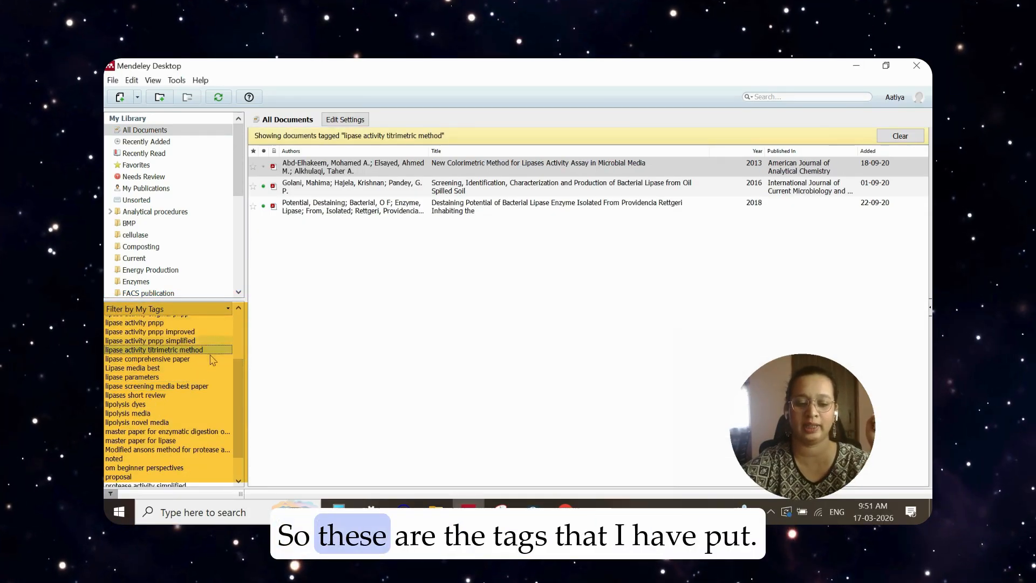
scroll(173, 432, "up", 3)
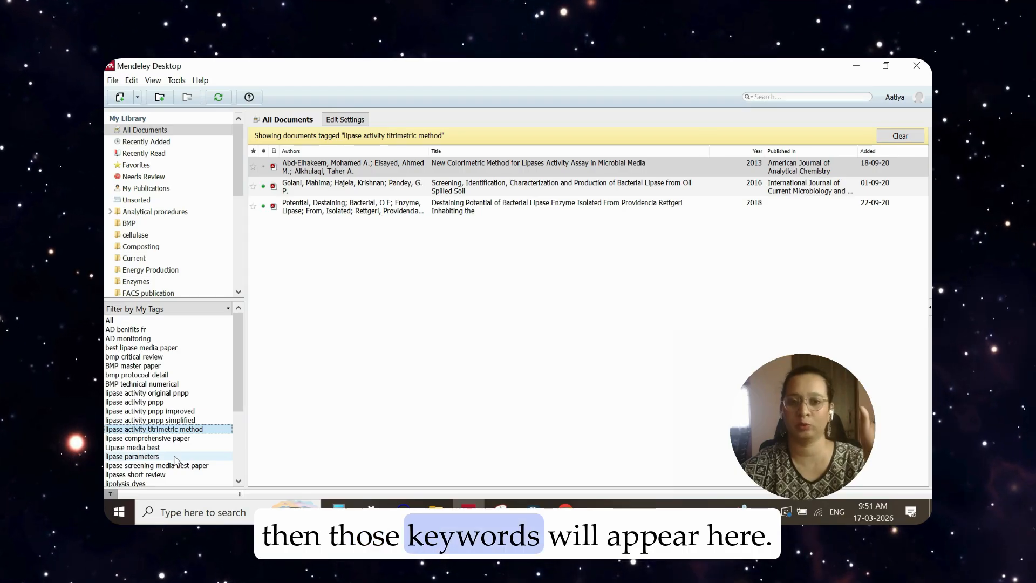
left_click(899, 138)
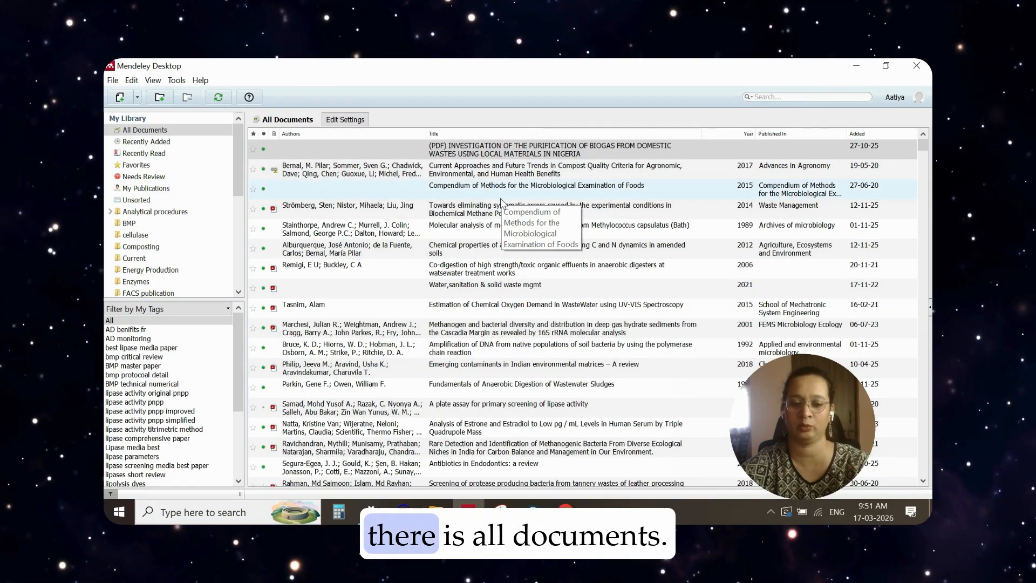
Look through the Recently Added, Recently Read, Favorites, Needs Review, My Publications and Unsorted collections
left_click(155, 144)
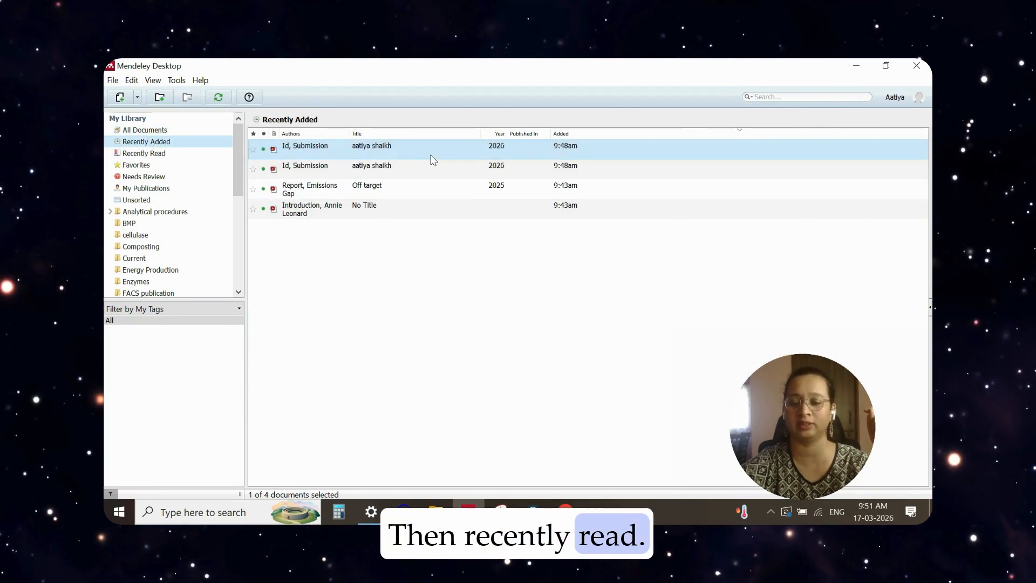
left_click(178, 155)
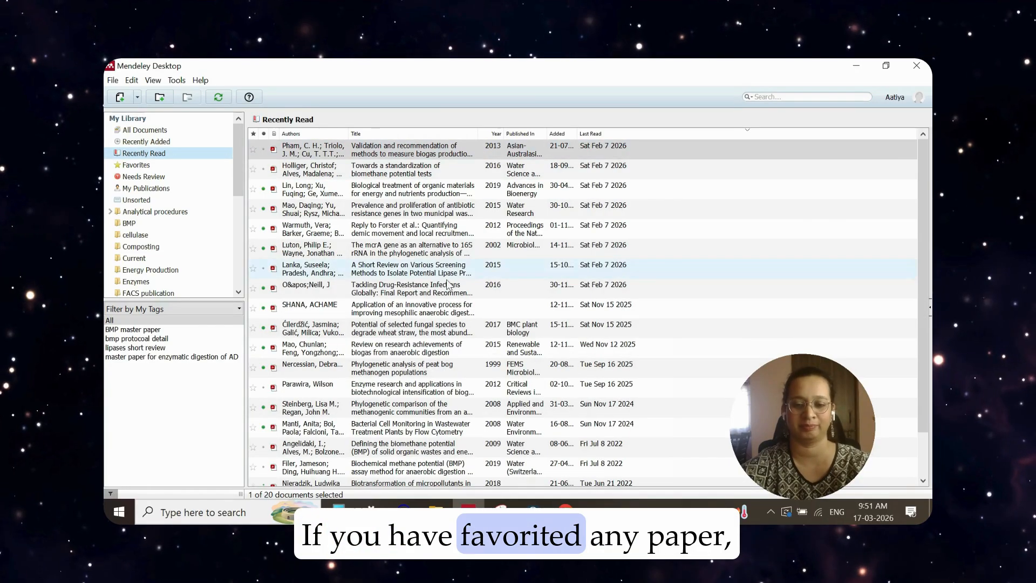
left_click(143, 166)
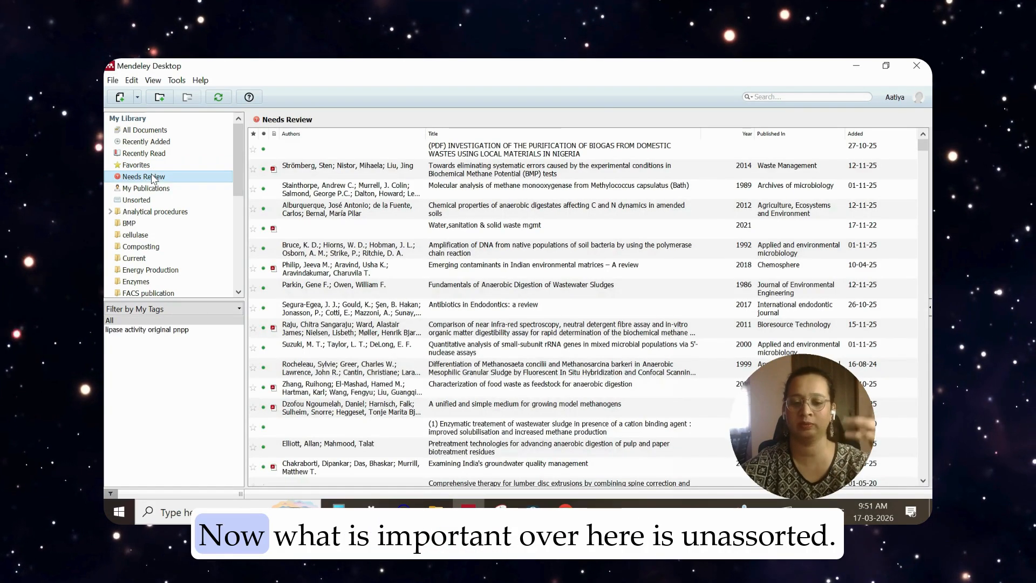
left_click(167, 190)
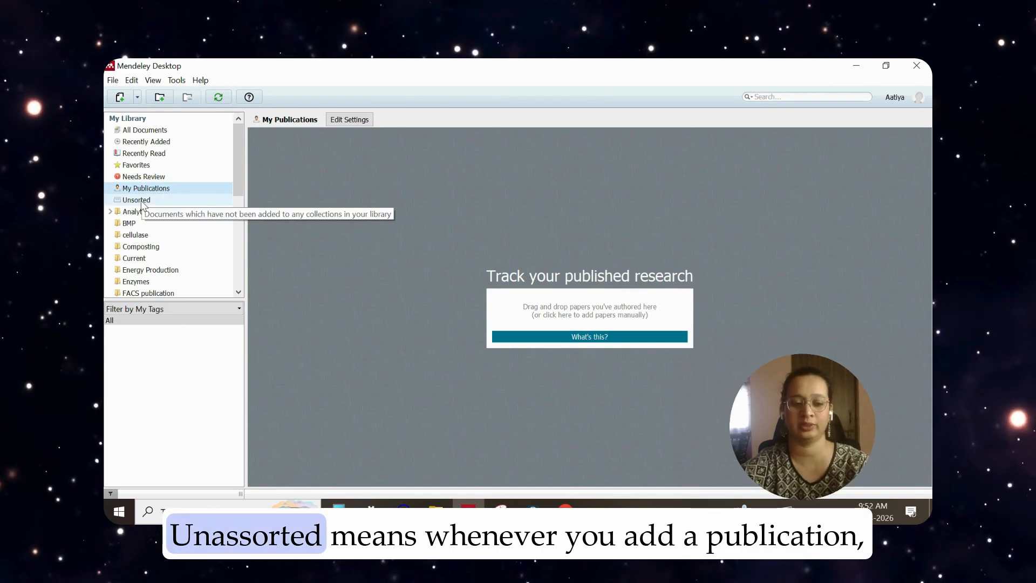
left_click(141, 202)
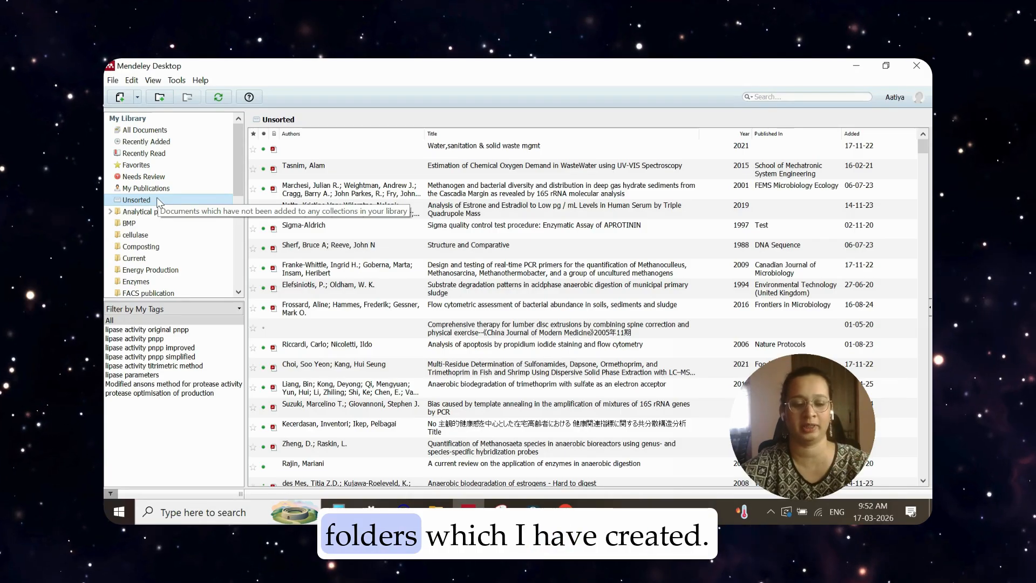
mouse_move(235, 173)
left_mouse_down()
mouse_move(238, 268)
mouse_move(237, 190)
left_mouse_up()
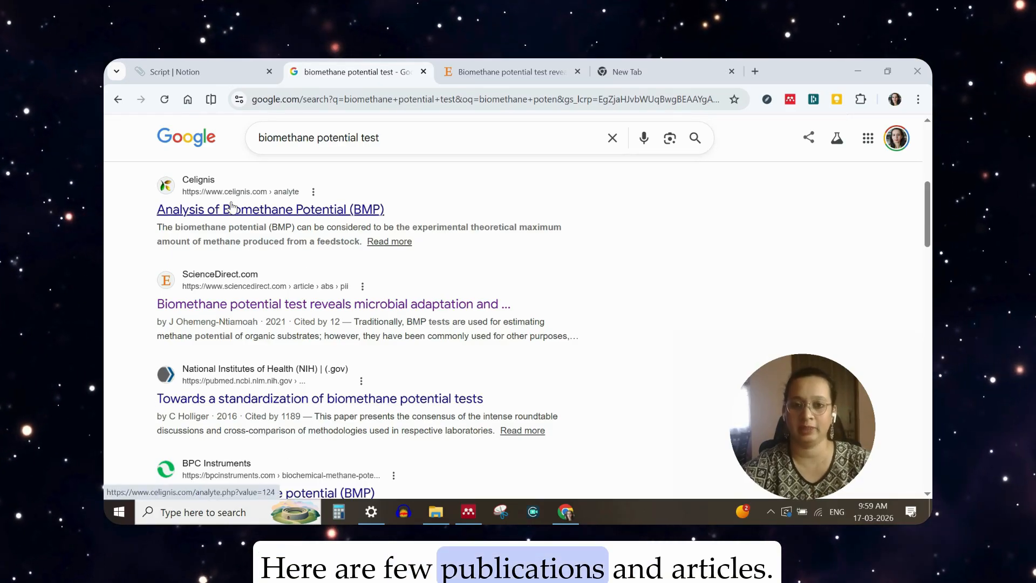
In Chrome, open the ScienceDirect article on the biomethane potential test and import it into the thesis collection with Mendeley Web Importer
right_click(360, 307)
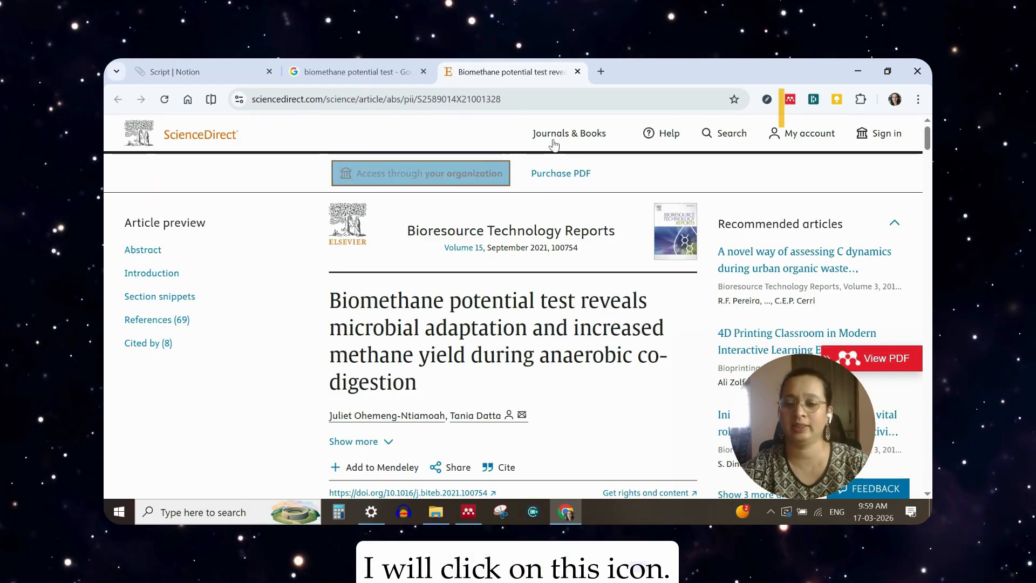
left_click(790, 100)
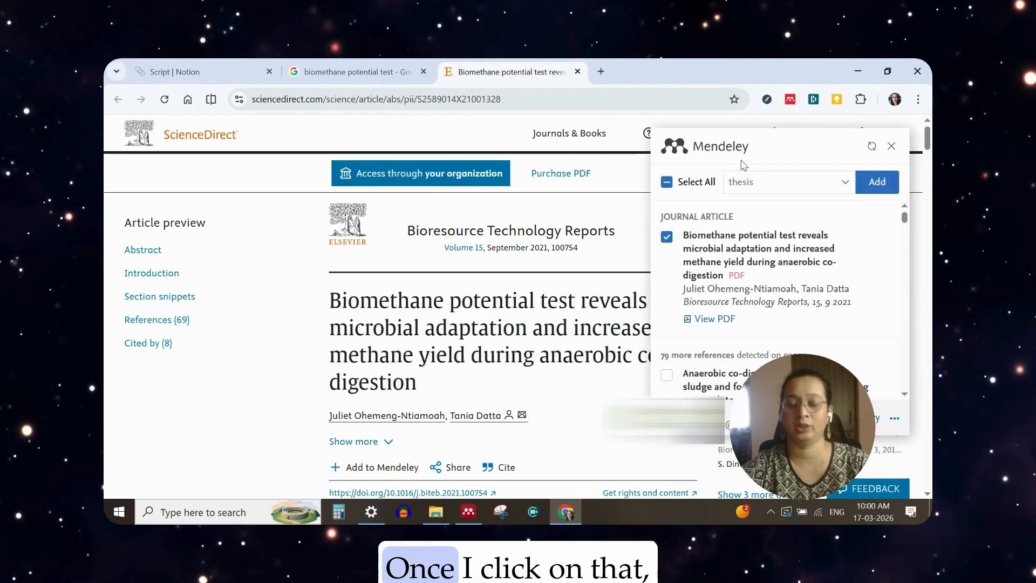
left_click(760, 185)
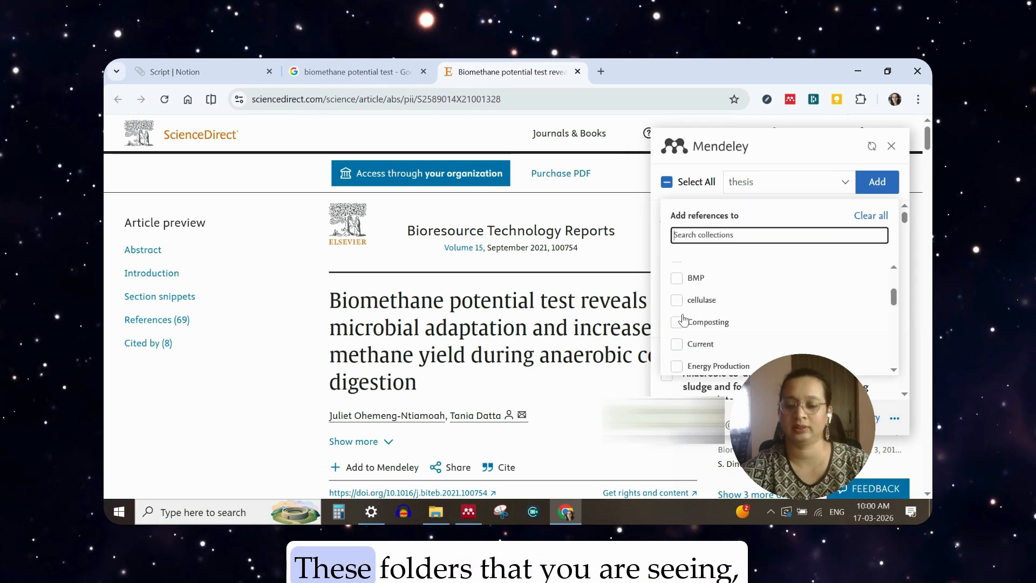
scroll(684, 319, "down", 3)
scroll(684, 319, "down", 10)
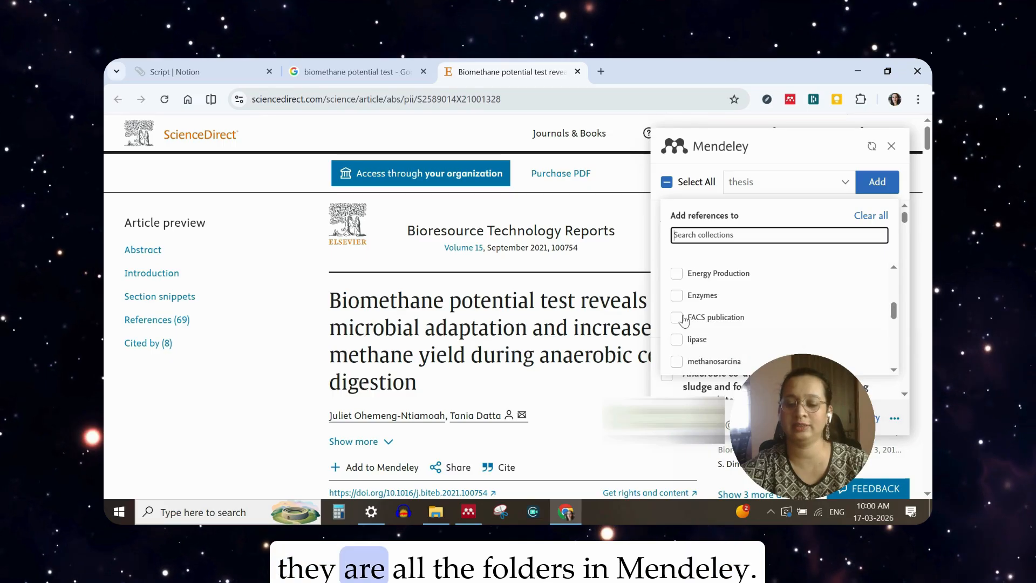
scroll(683, 313, "up", 13)
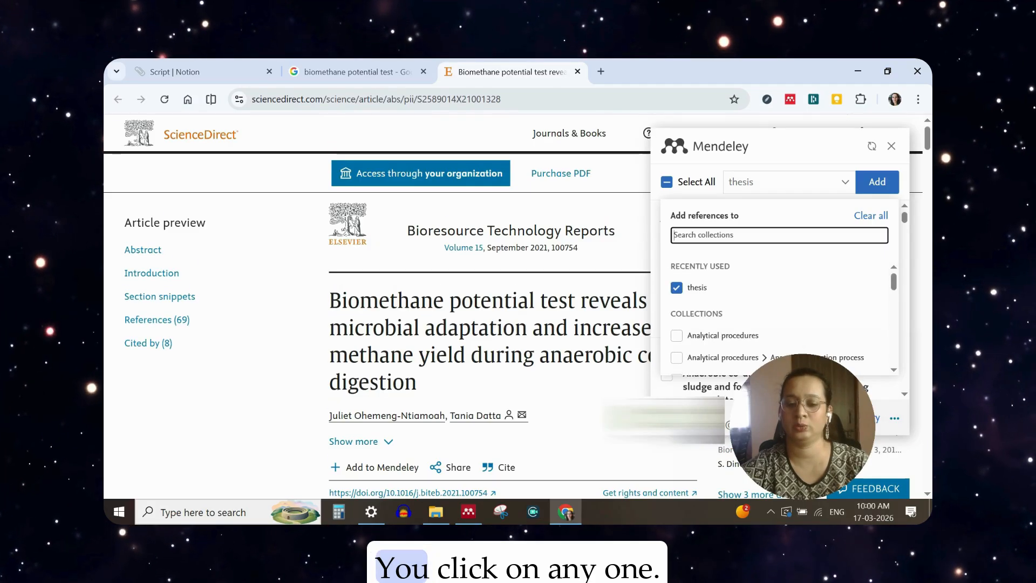
left_click(677, 288)
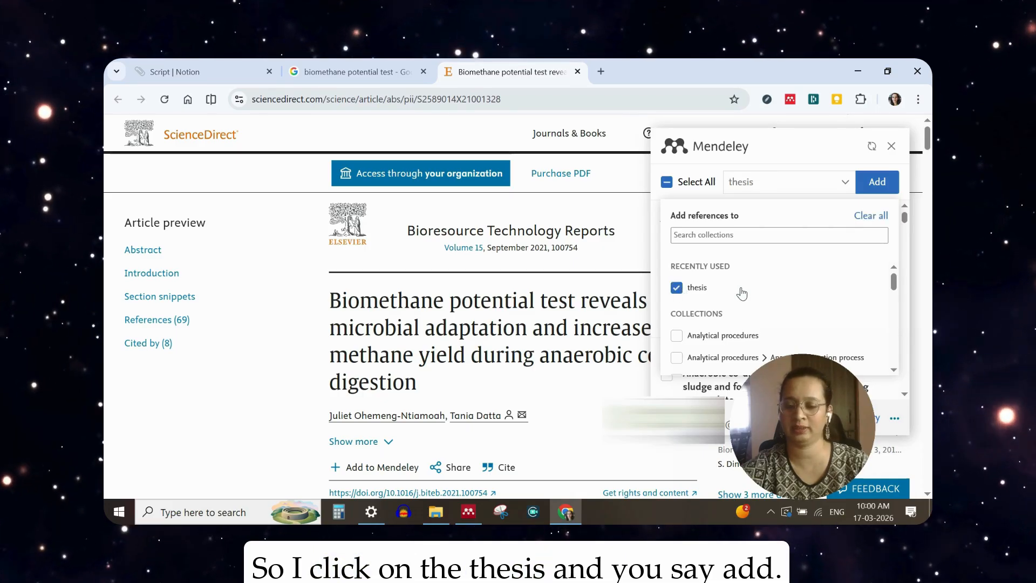
scroll(742, 293, "down", 4)
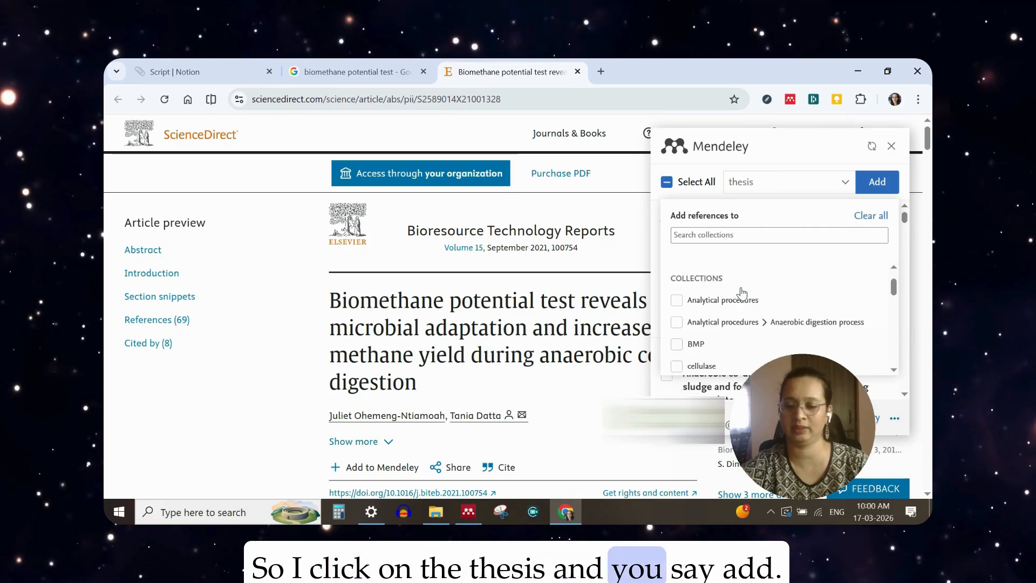
left_click(872, 184)
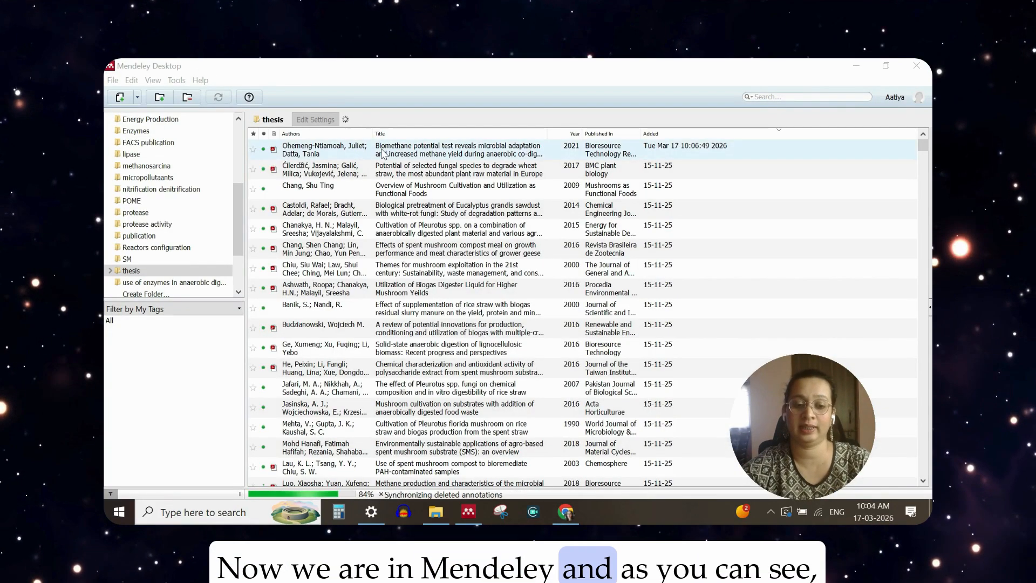
Open the PDF "Estimation of Chemical Oxygen Demand in WasteWater using UV-VIS Spectroscopy" from the Unsorted collection and skim its pages
left_click(329, 150)
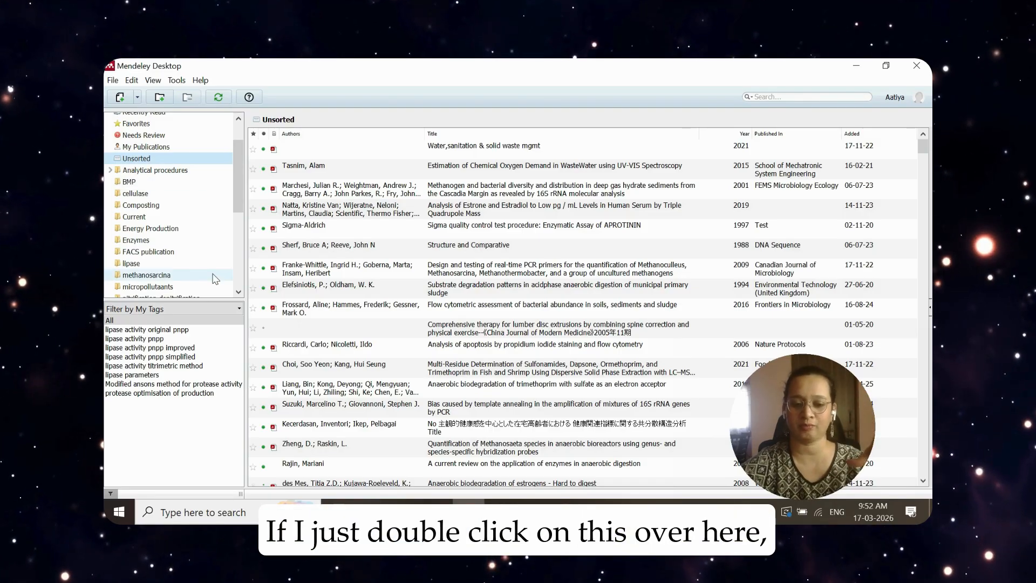
left_click(504, 195)
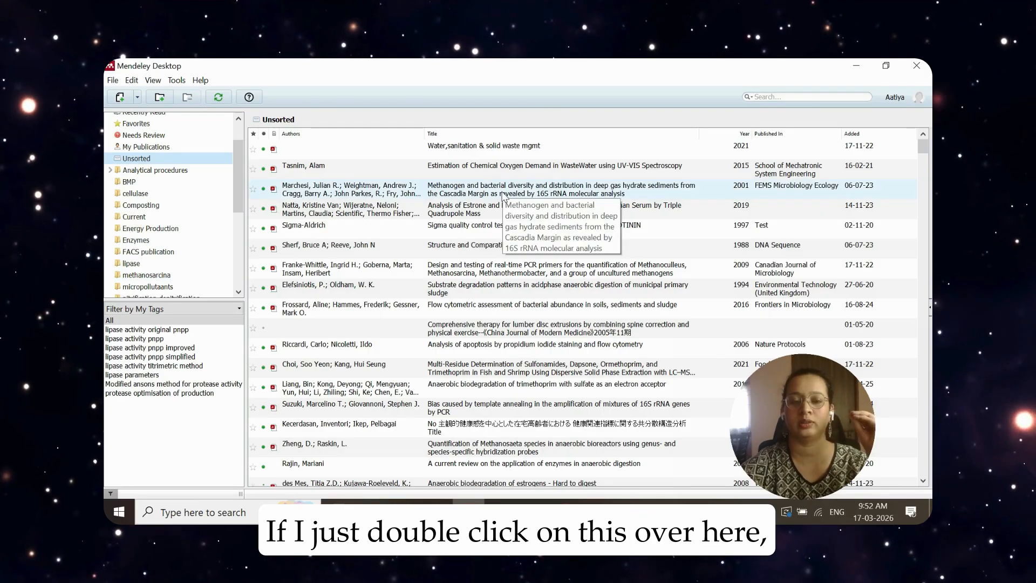
left_click(365, 174)
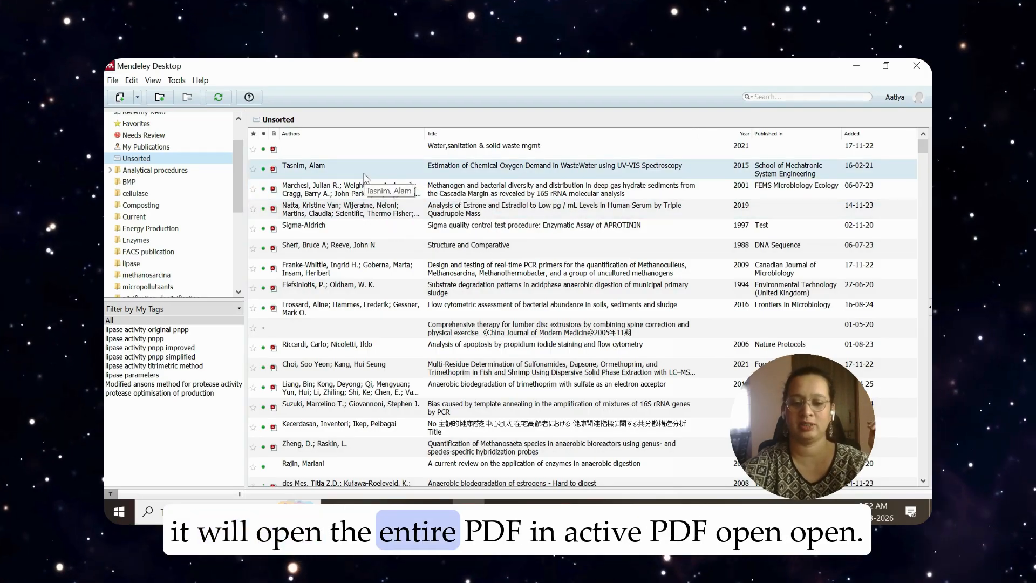
double_click(365, 176)
scroll(511, 194, "down", 15)
left_click_drag(925, 160, 925, 198)
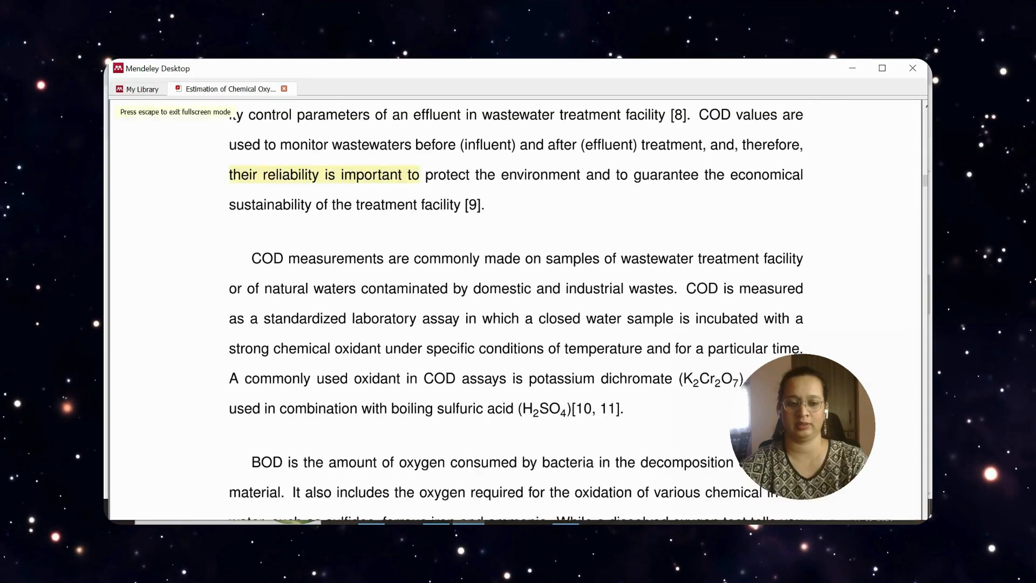
Leave the full-screen view of the PDF and switch to the text selection tool
key("Escape")
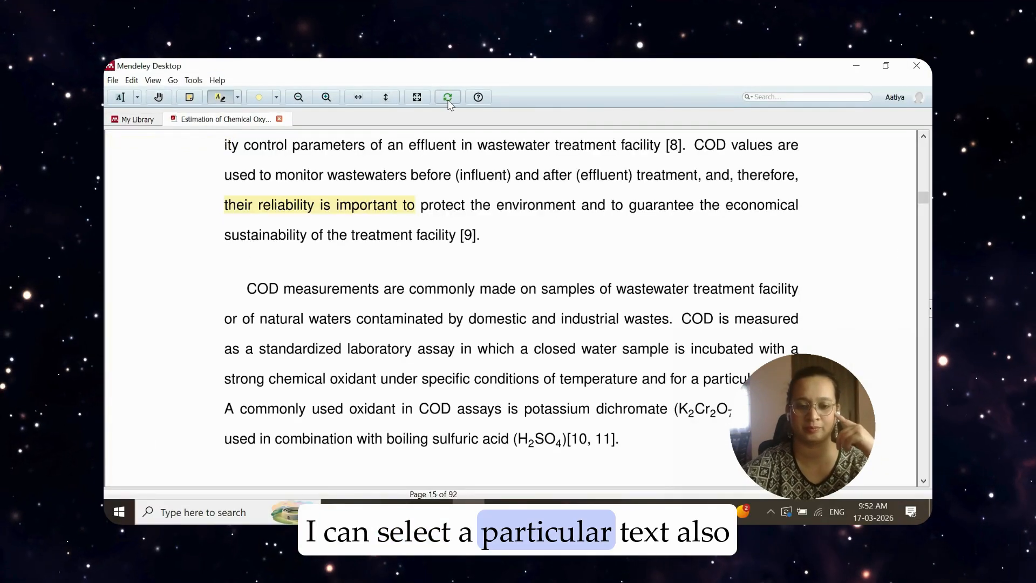
left_click(138, 97)
left_click(139, 98)
left_click(139, 98)
left_click(140, 113)
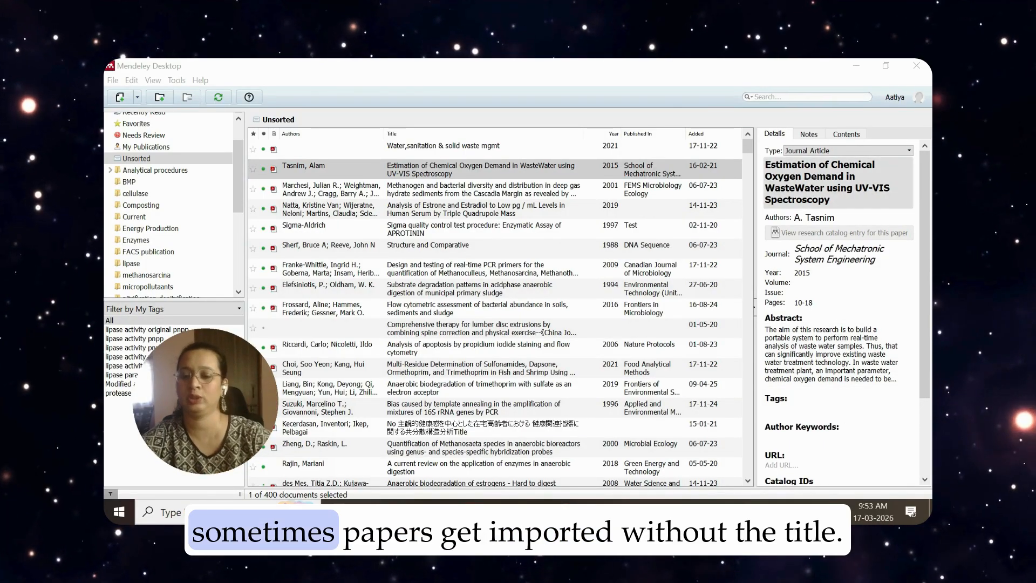
Check the title and journal fields in the details of the chemical oxygen demand paper
left_click(802, 177)
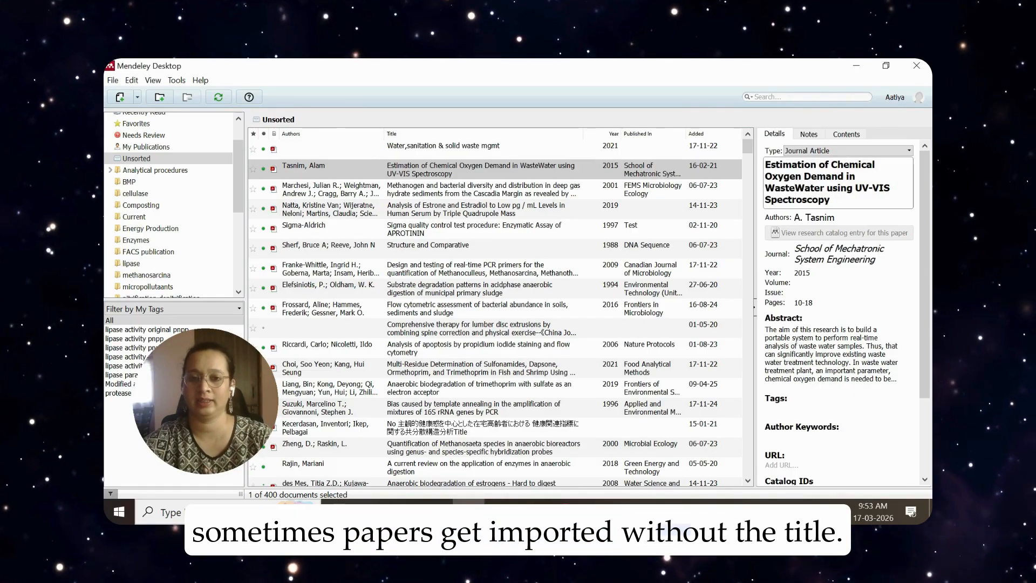
left_click(805, 188)
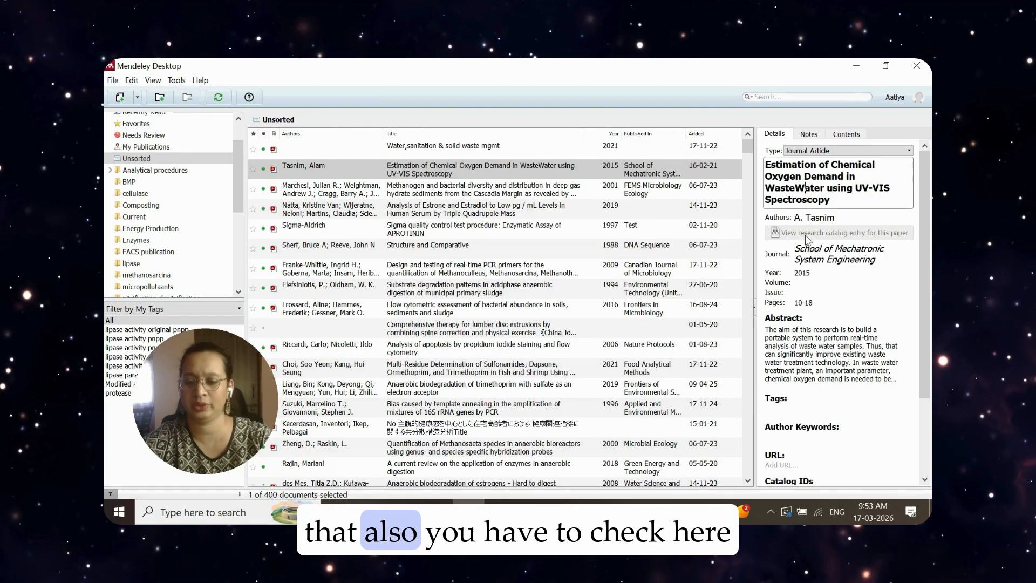
left_click_drag(796, 248, 865, 260)
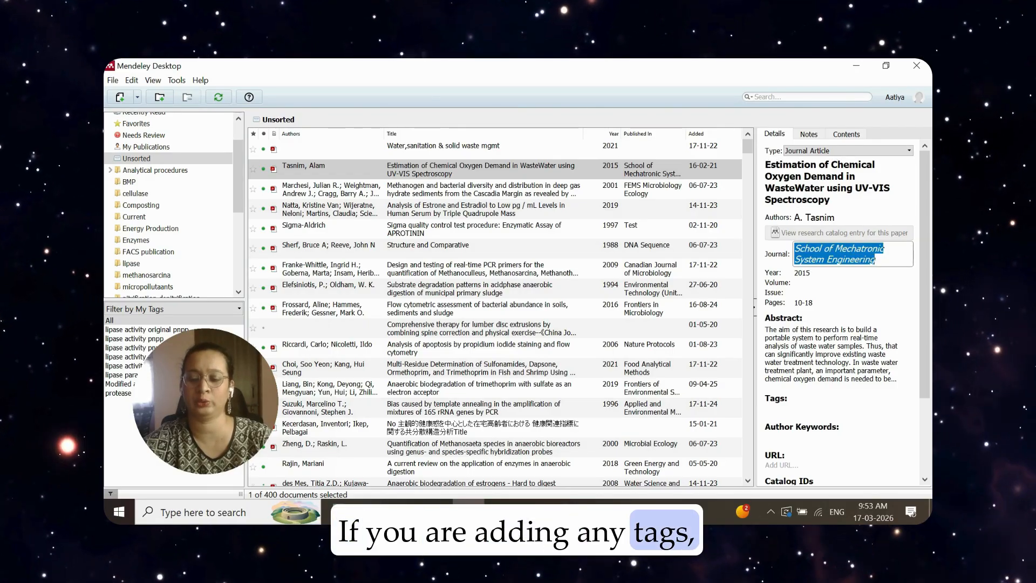
Add the tag "reactor" to the chemical oxygen demand paper and open its empty URL field
scroll(841, 313, "down", 2)
left_click(838, 304)
type("an")
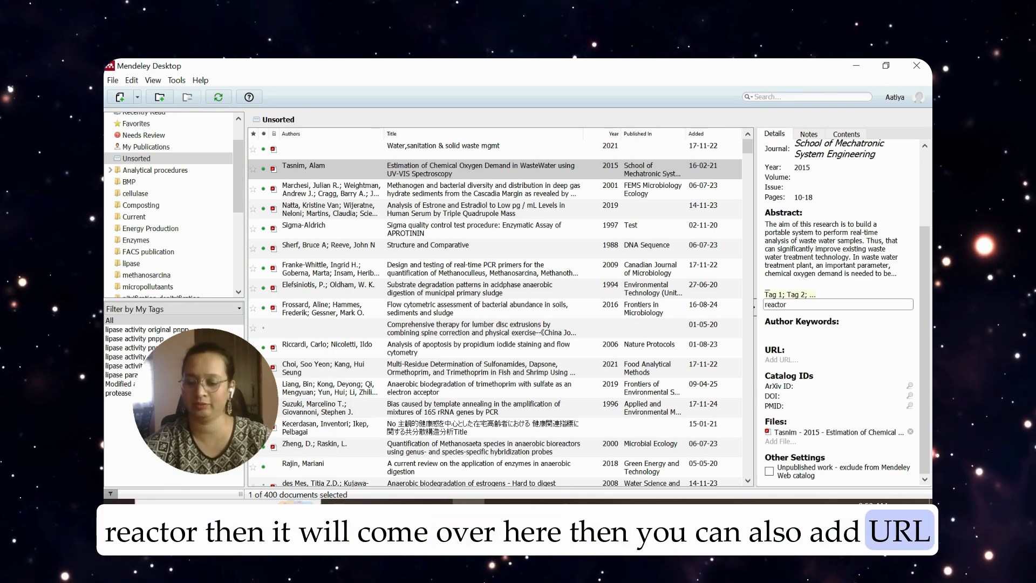
key("Return")
left_click(781, 360)
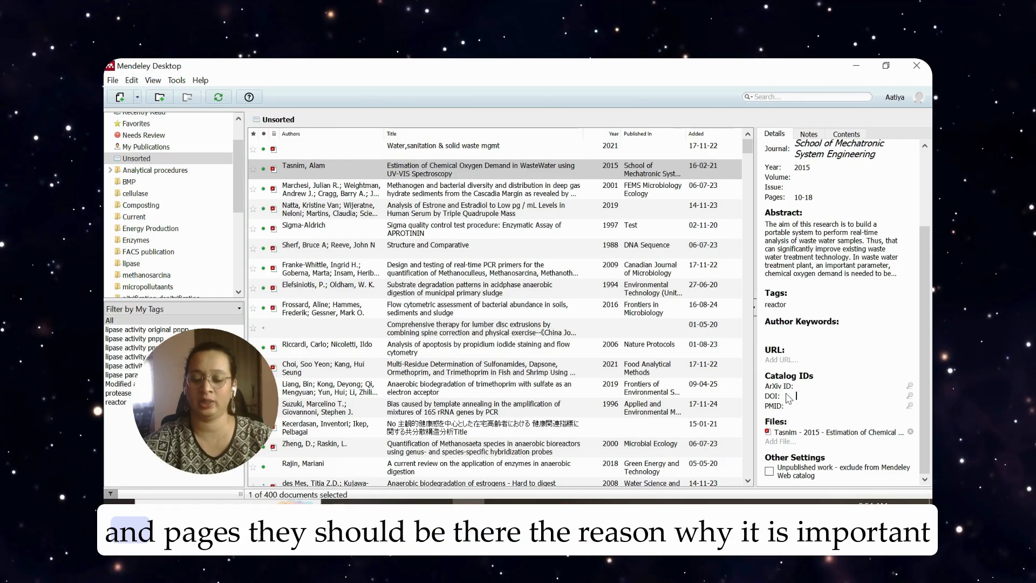
Clear the journal name in the details of the chemical oxygen demand paper
scroll(820, 301, "up", 3)
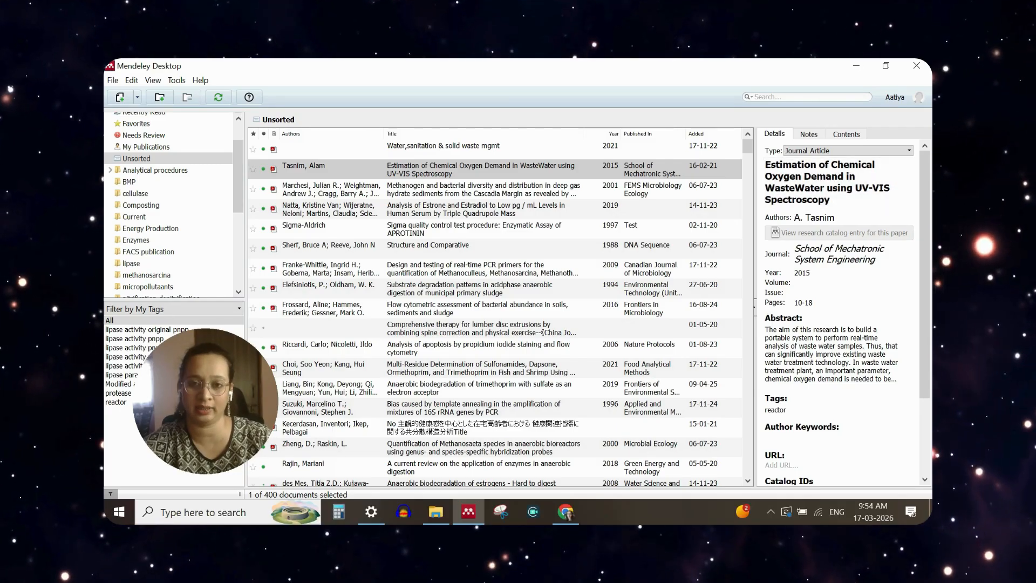
triple_click(852, 260)
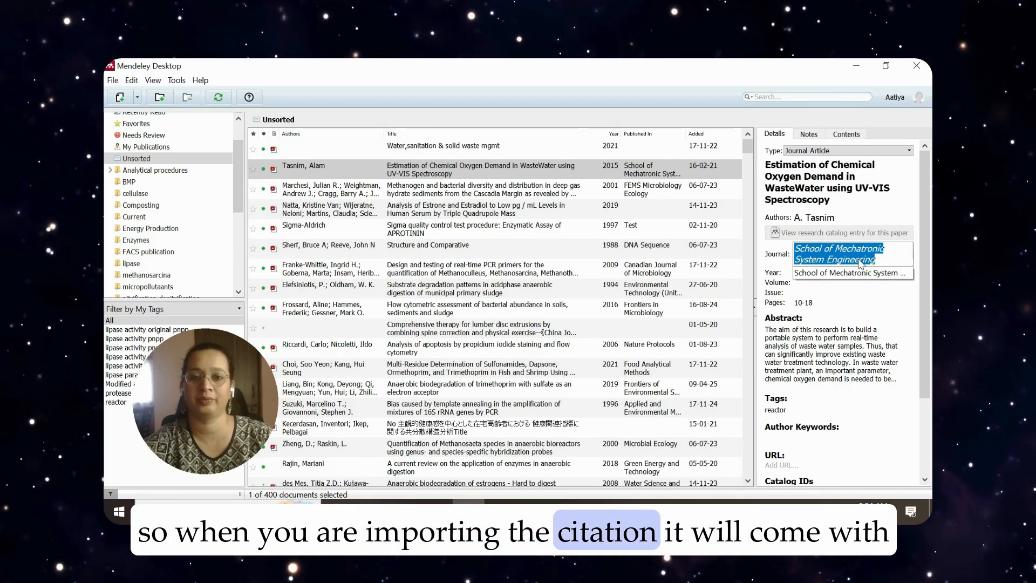
key("BackSpace")
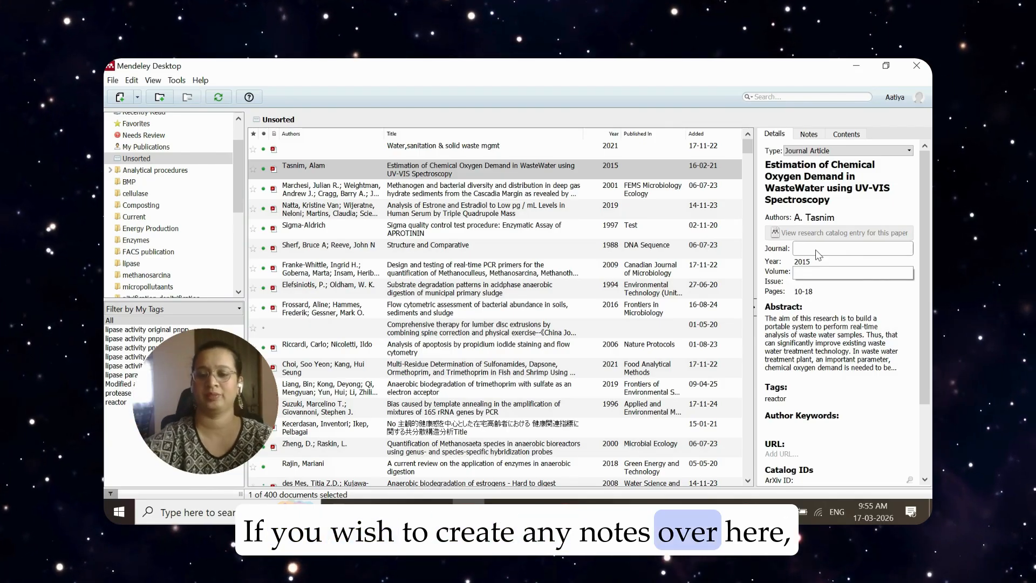
Add the general note "gjjakdjkjdall" to the paper and format it bold and italic
left_click(809, 134)
type("gjjakdjkjdall")
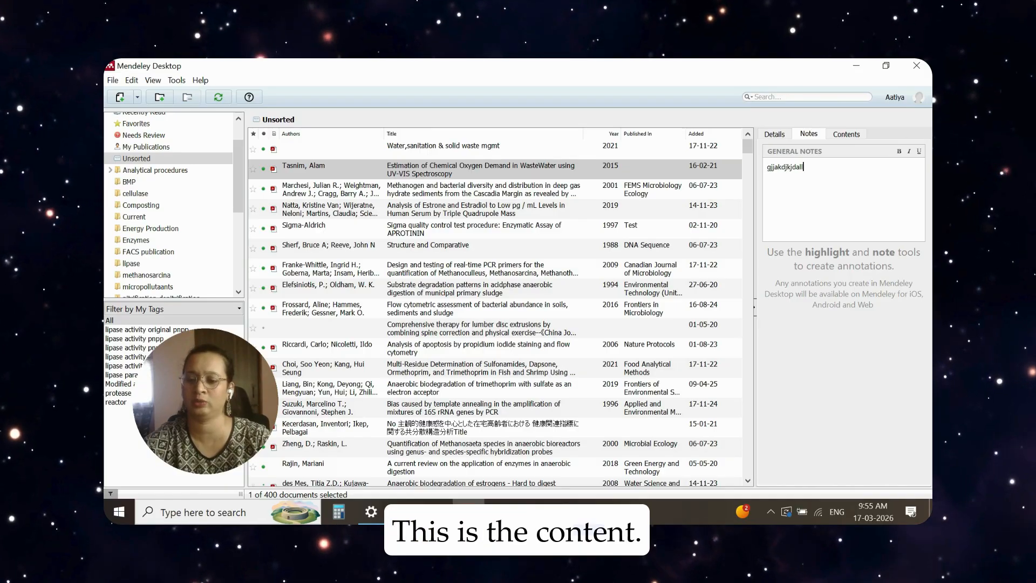
key("ctrl+a")
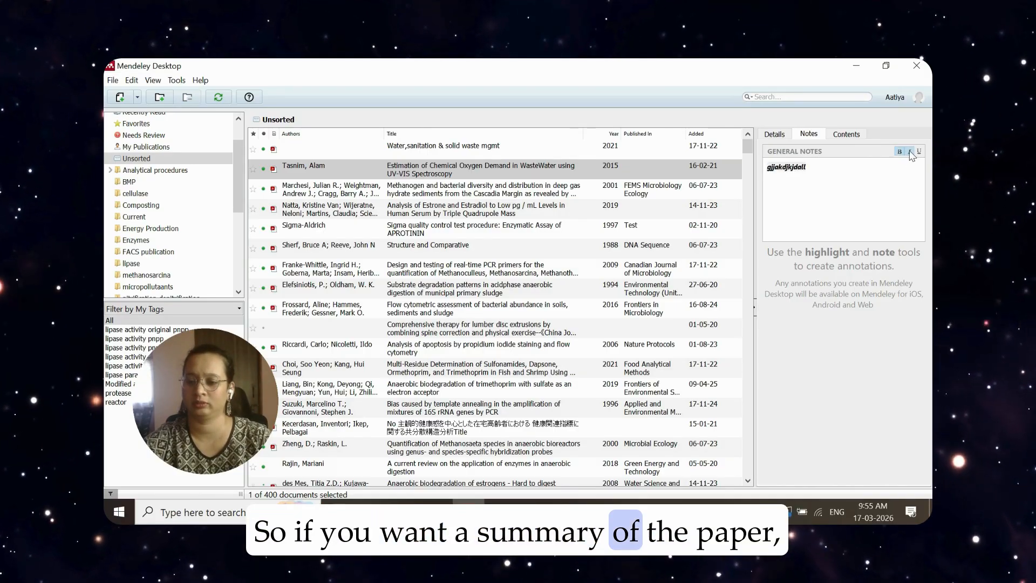
Open the section on COD measurements using laboratory prepared samples from the paper's contents outline, browse the outline, and close the PDF
left_click(851, 138)
scroll(796, 378, "down", 6)
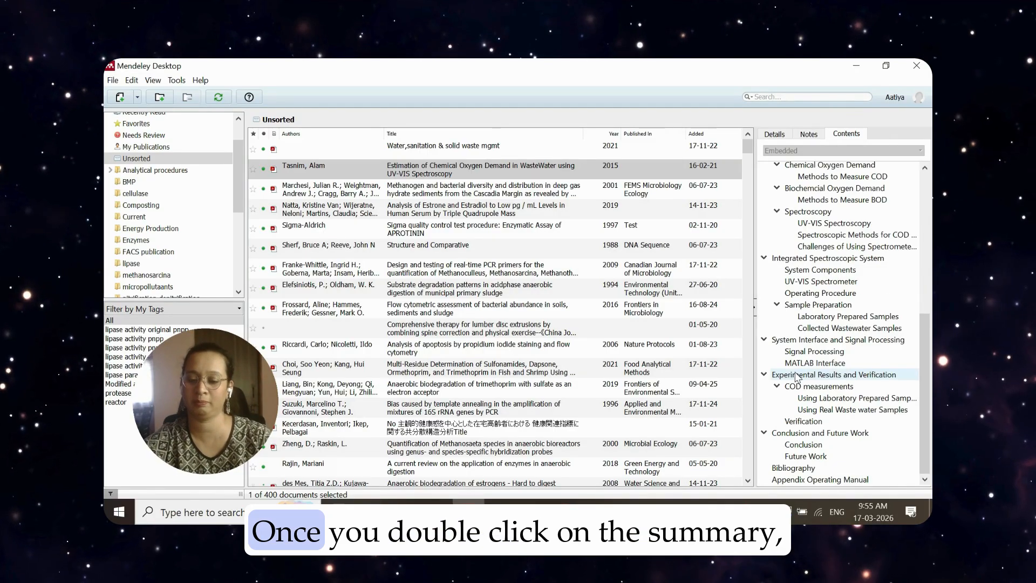
double_click(840, 403)
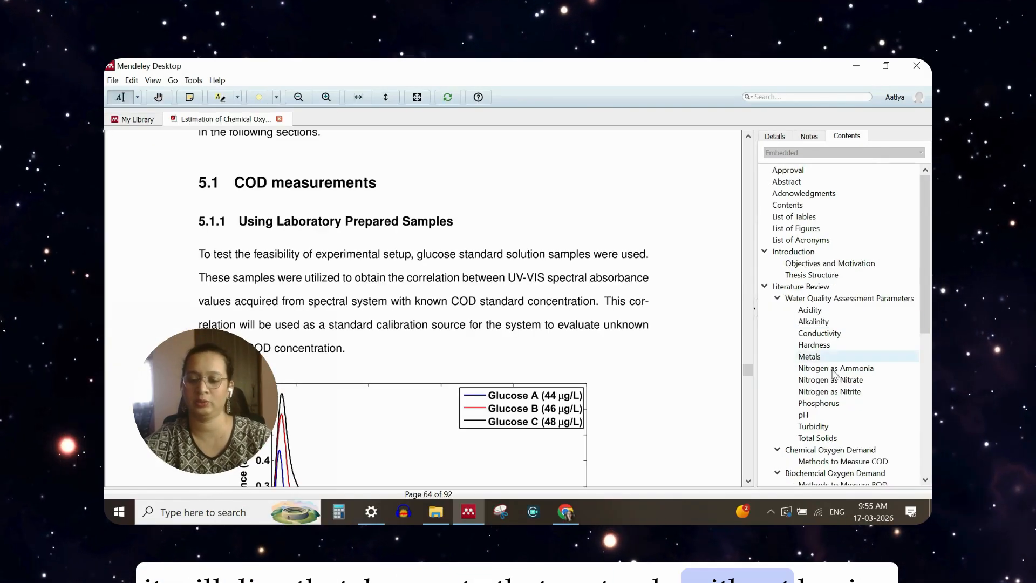
scroll(845, 448, "down", 4)
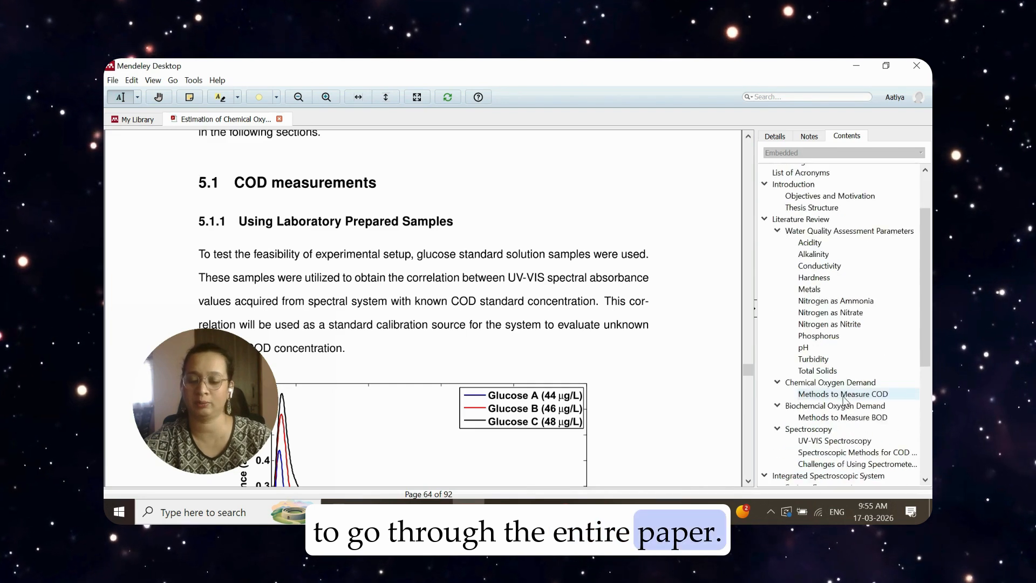
scroll(423, 308, "down", 1)
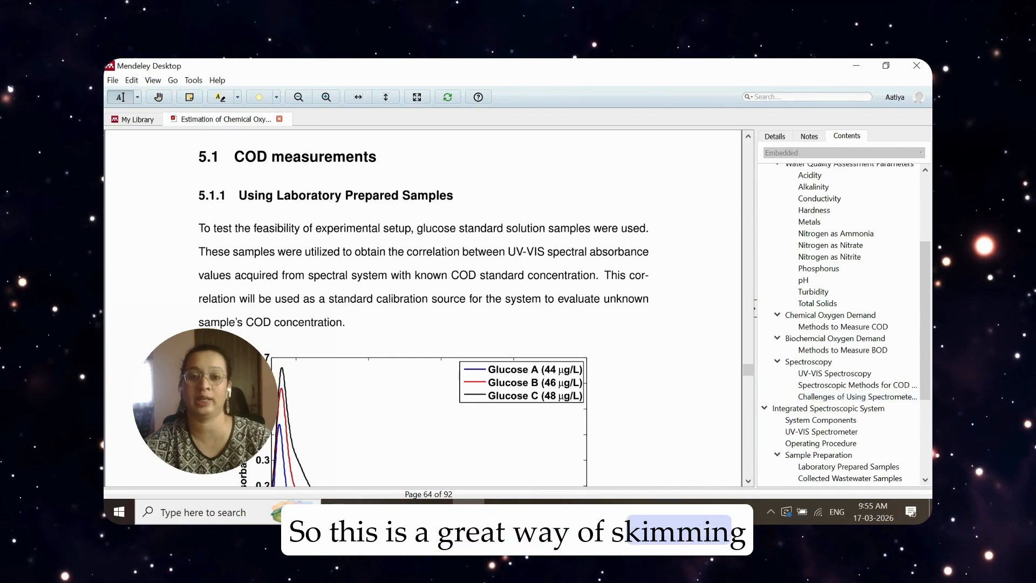
left_click(279, 119)
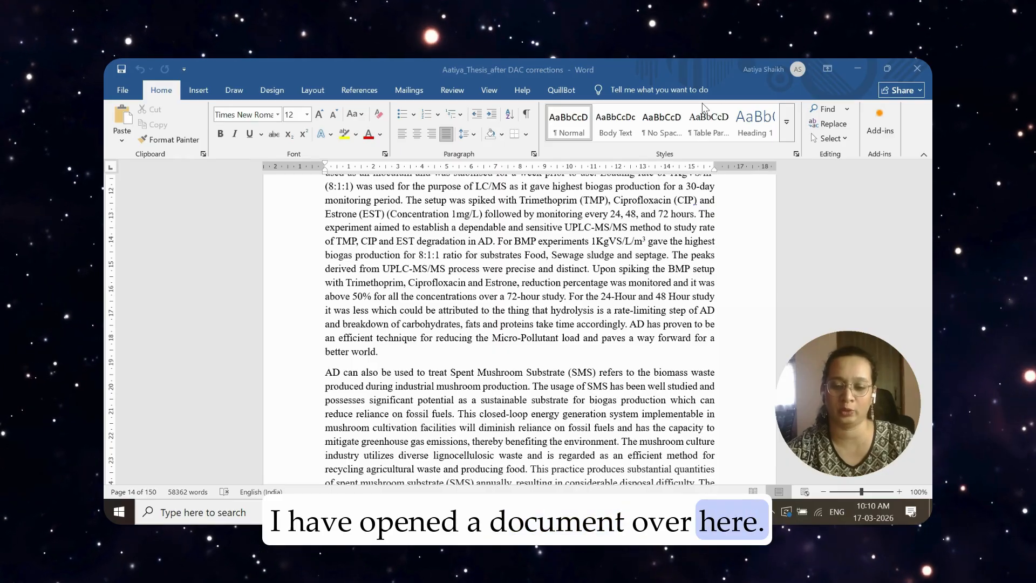
In the Word thesis document, set the Mendeley citation style to American Psychological Association 7th edition
left_click(381, 352)
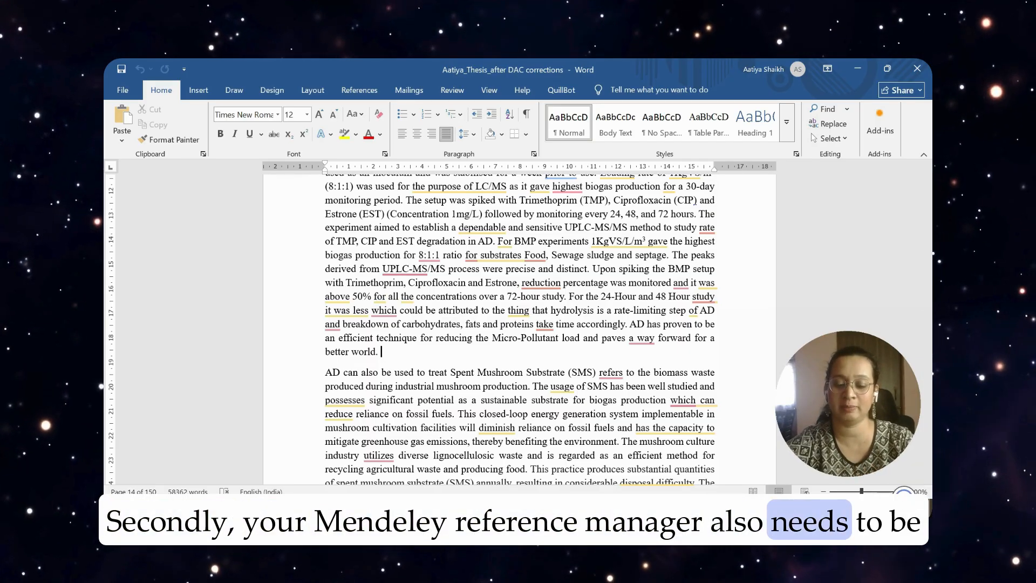
left_click(468, 511)
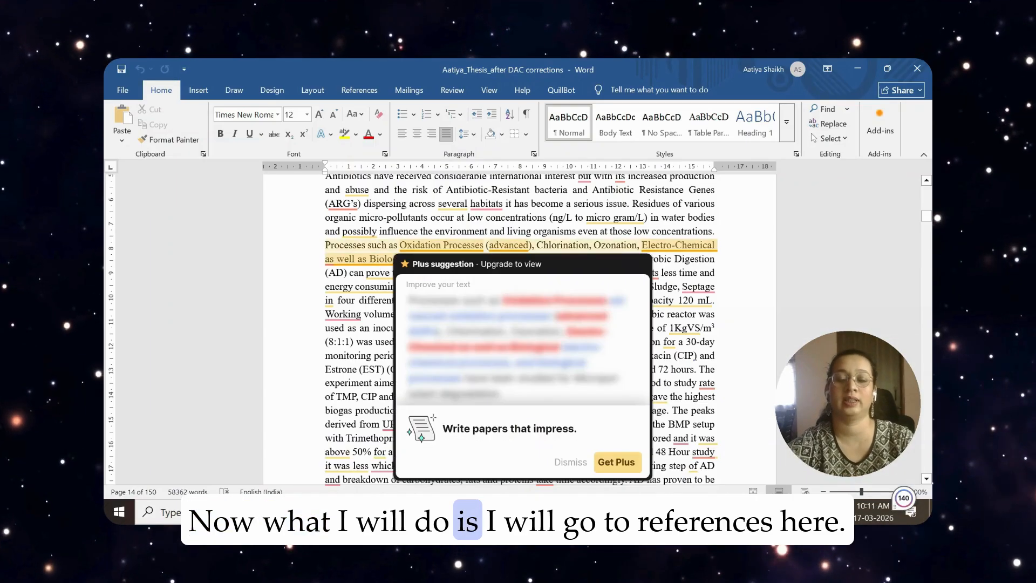
left_click(380, 273)
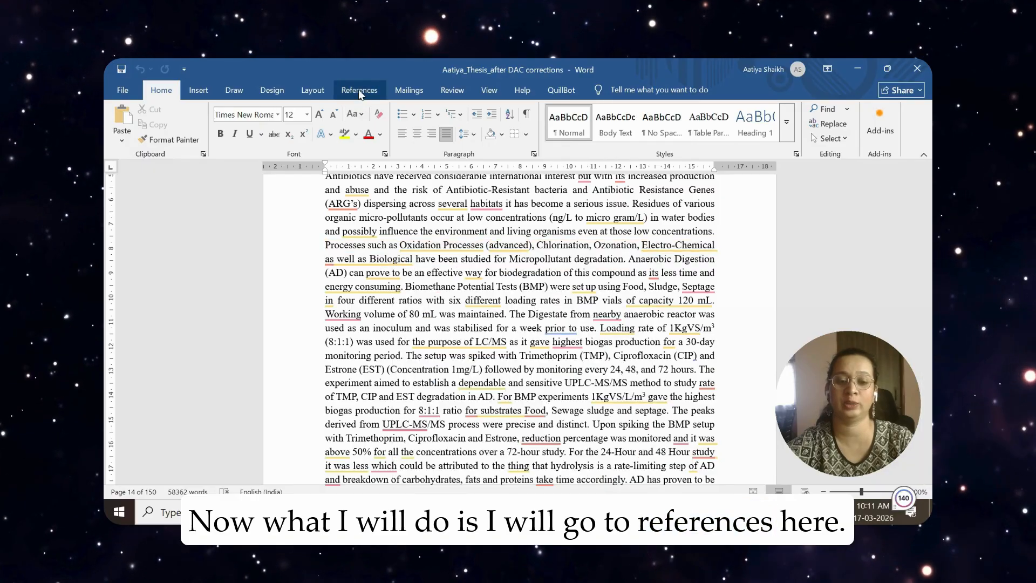
left_click(360, 90)
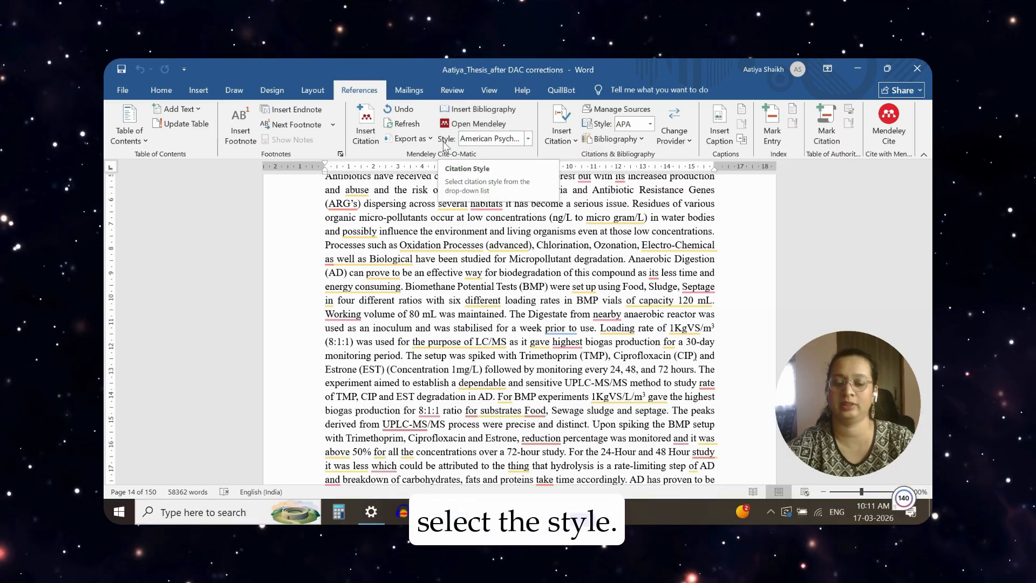
left_click(528, 139)
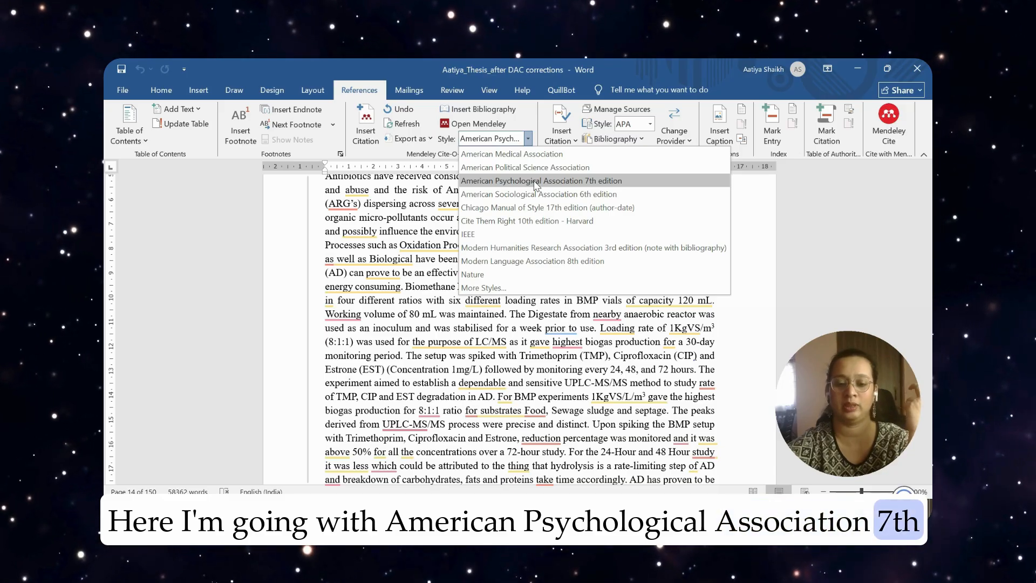
left_click(536, 182)
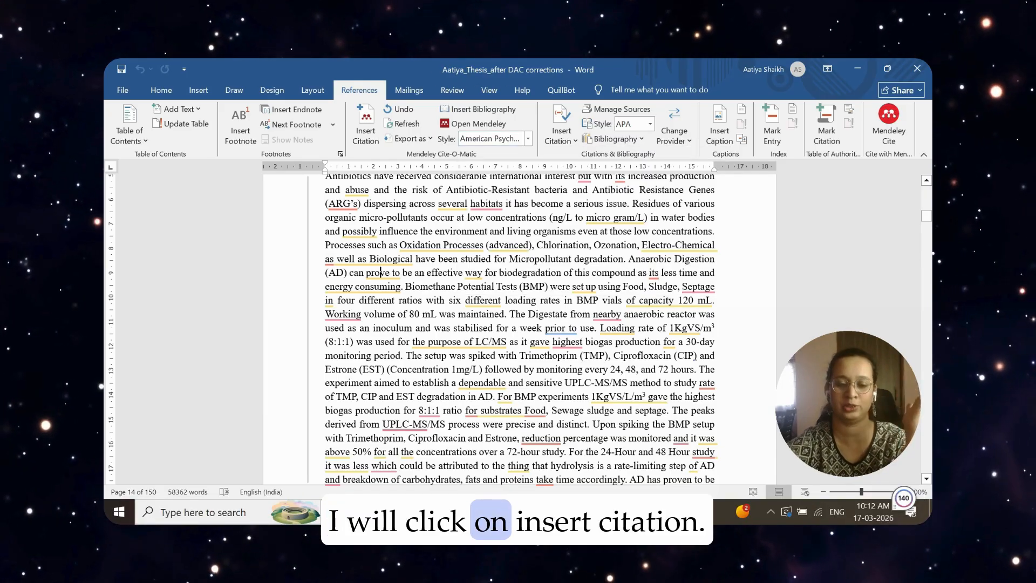
Insert a Mendeley citation of the 2021 biomethane potential test article after "better world.", finding it by the author's first name
left_click(366, 122)
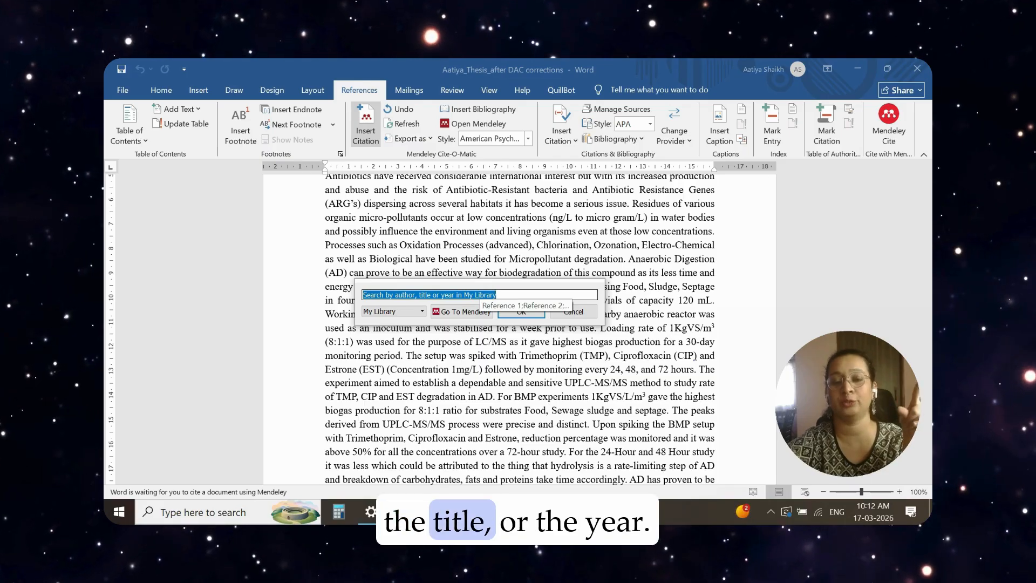
scroll(486, 350, "down", 5)
type("Julie")
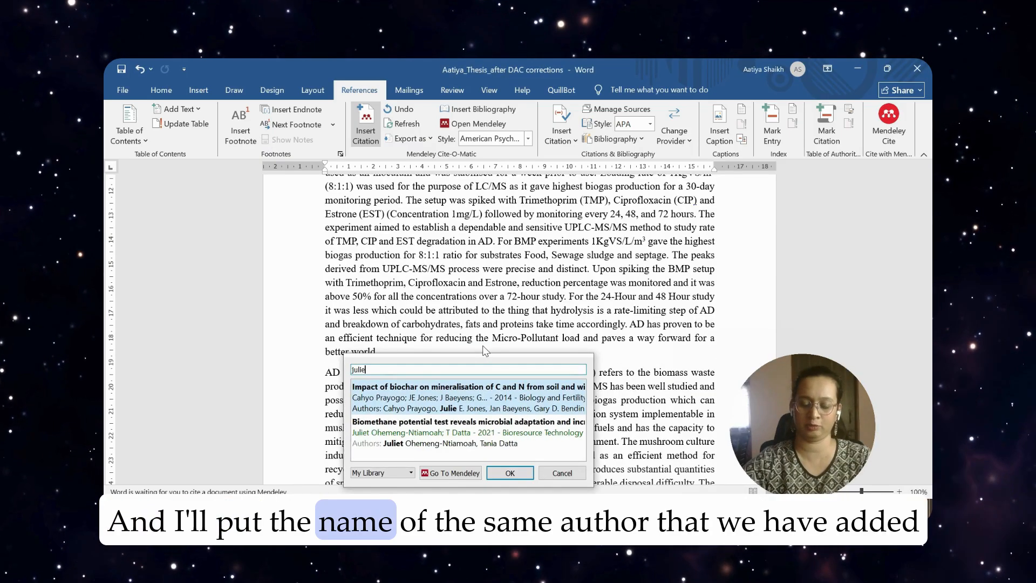
type("t")
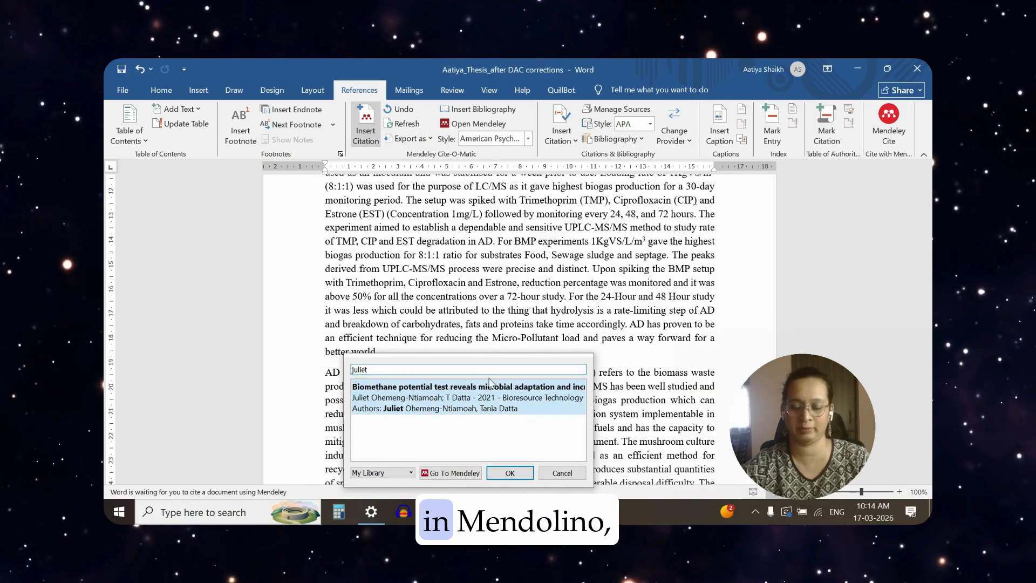
left_click(492, 400)
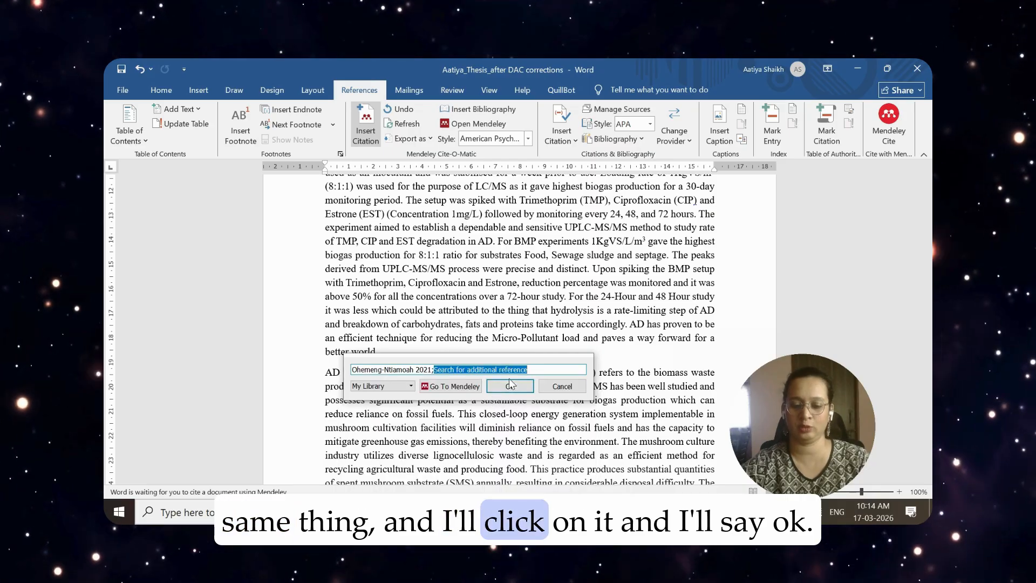
left_click(510, 386)
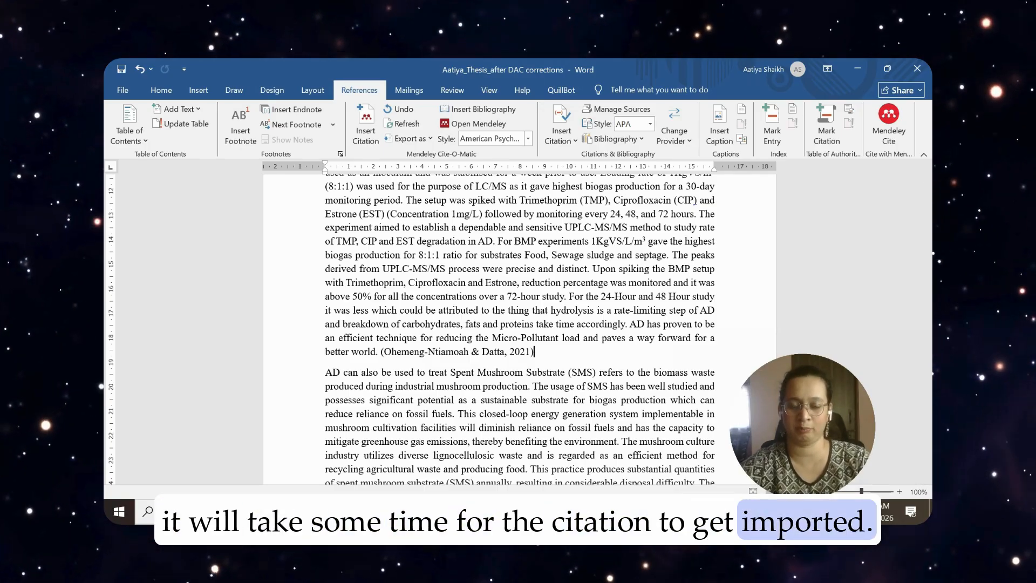
Select the inserted citation, and look through the thesis's reference list with several of its entries selected
left_click(384, 353)
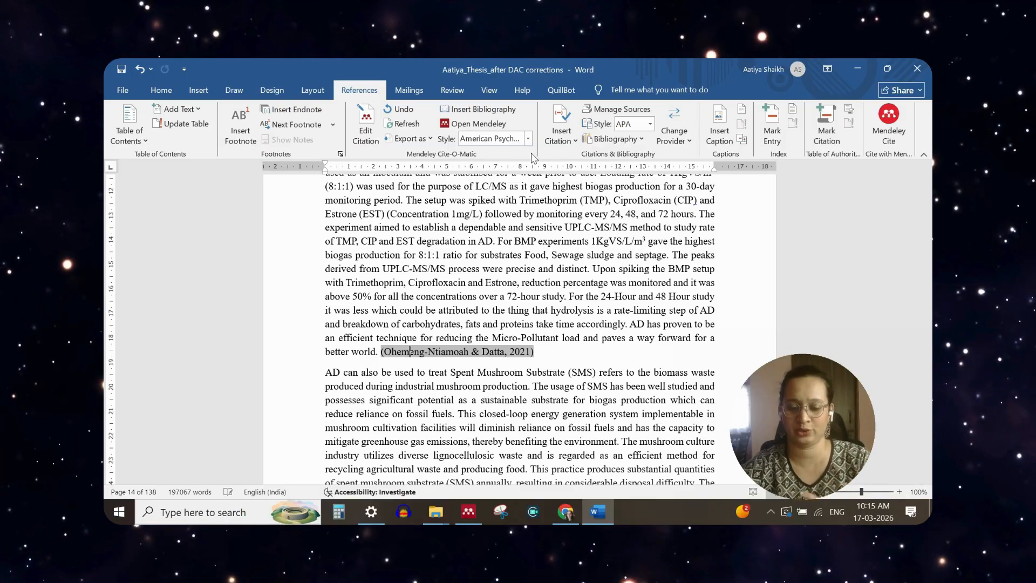
key("End")
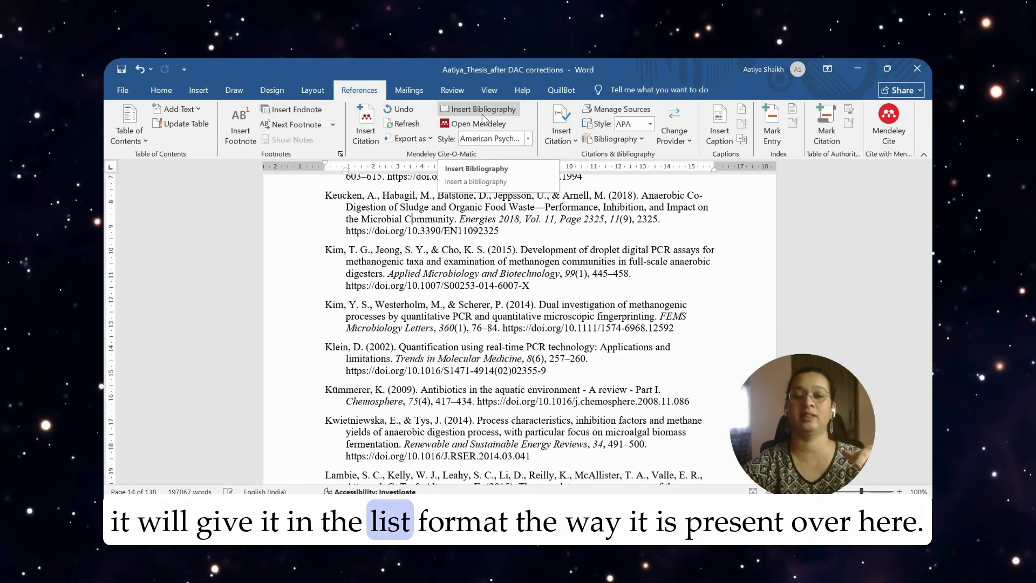
mouse_move(326, 250)
left_mouse_down()
mouse_move(372, 317)
mouse_move(381, 358)
left_mouse_up()
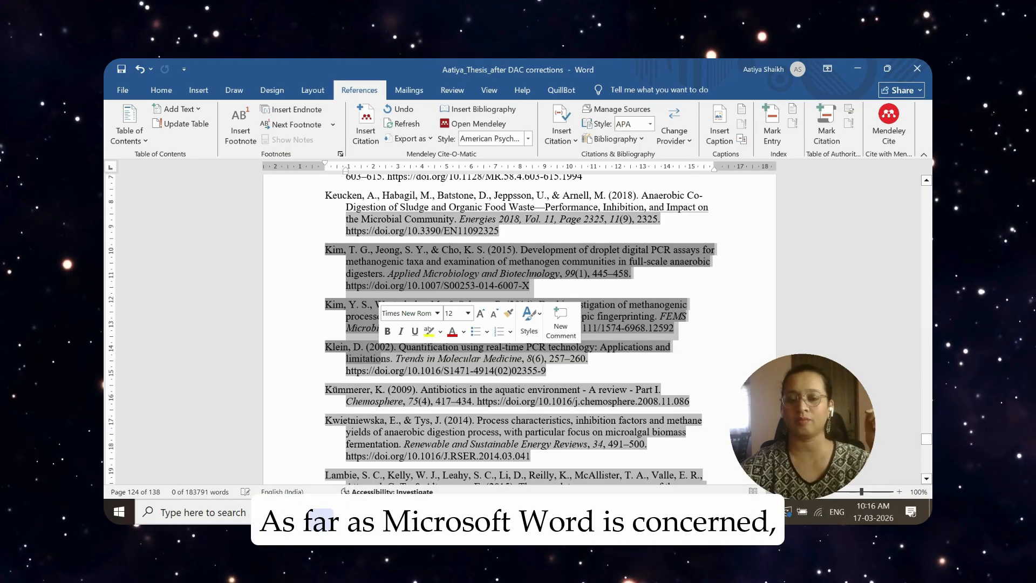
scroll(518, 324, "up", 15)
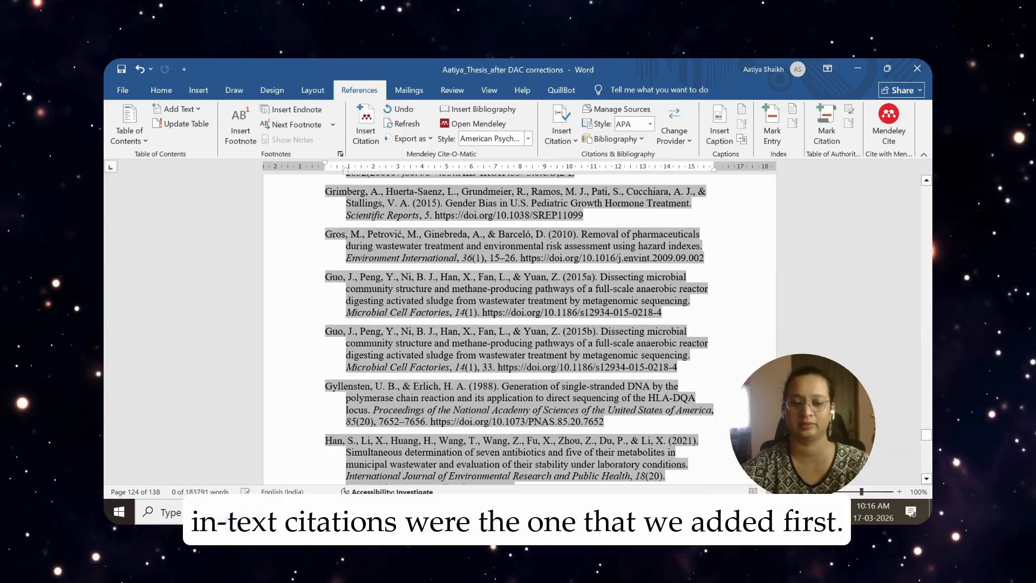